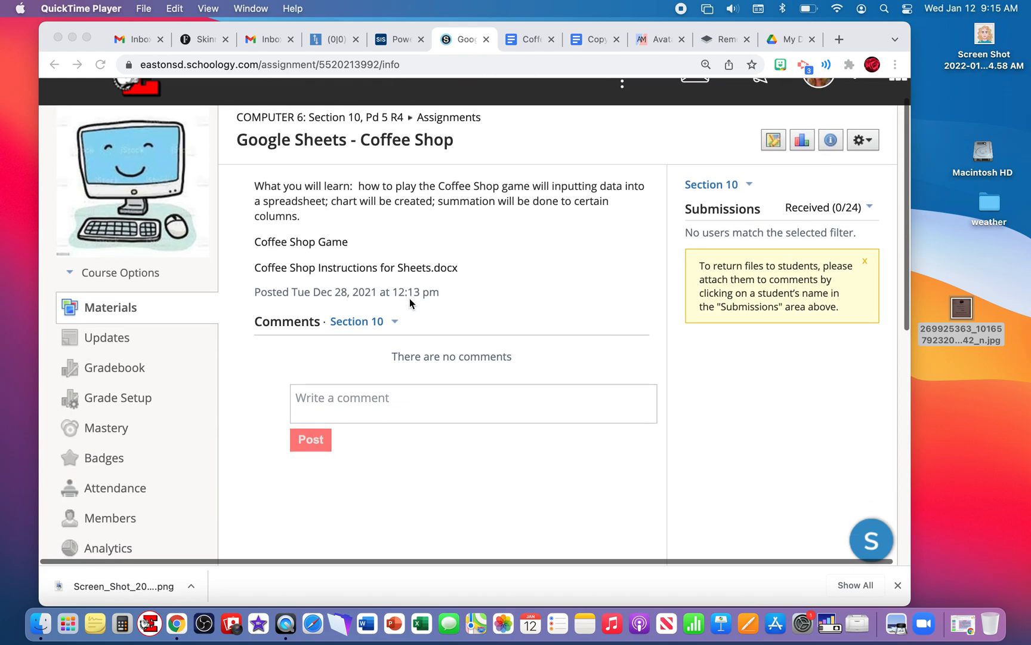
# Open the Coffee Shop Game from the assignment page and start a new game.
pyautogui.click(295, 243)
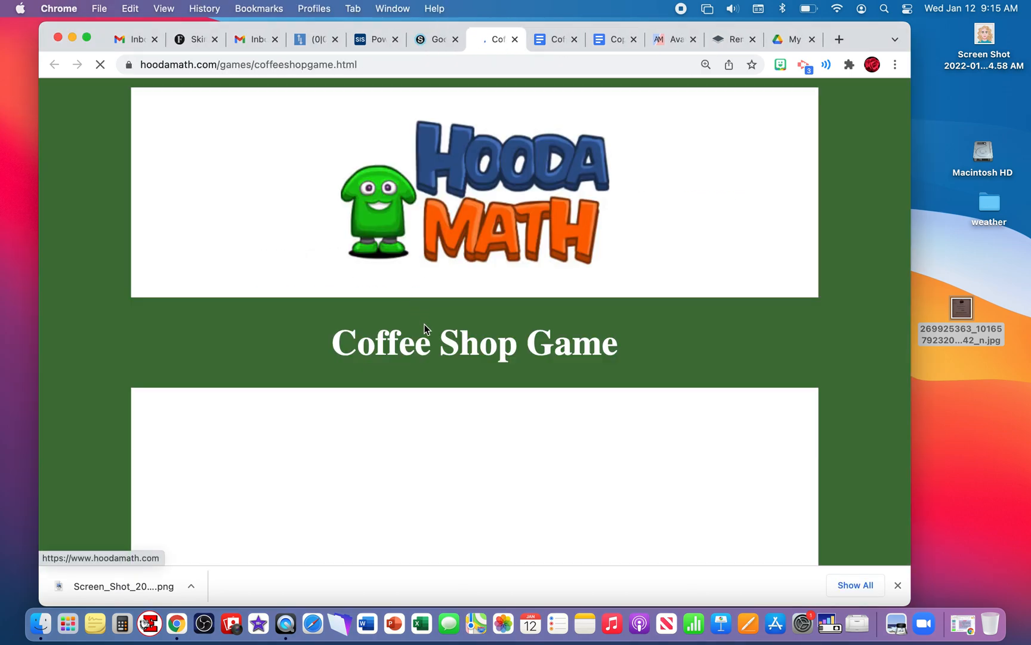
pyautogui.scroll(-5, 423, 322)
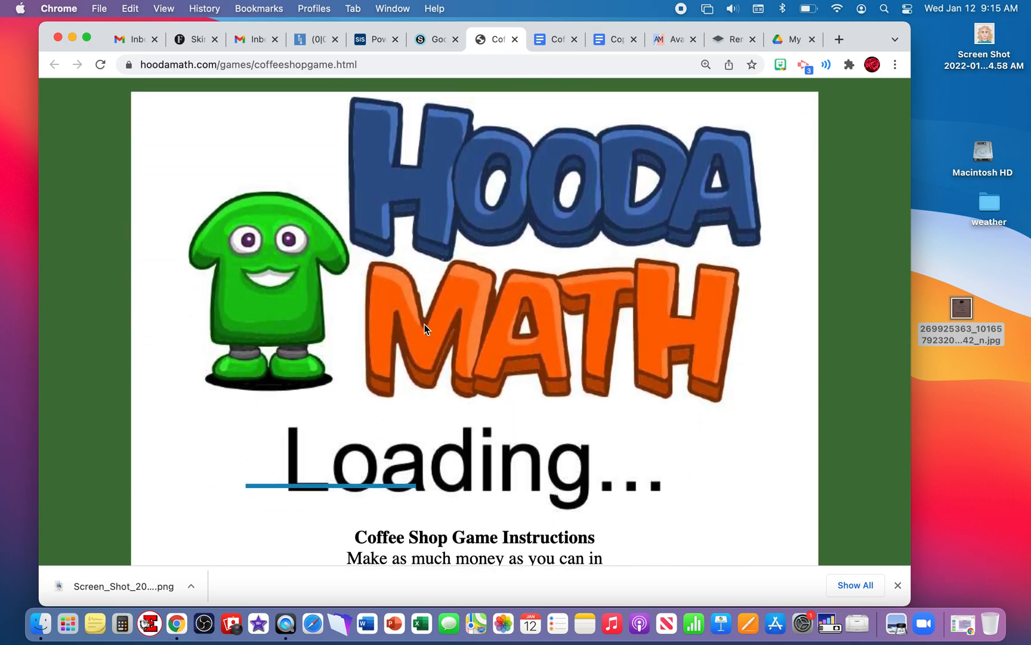
pyautogui.scroll(-1, 424, 324)
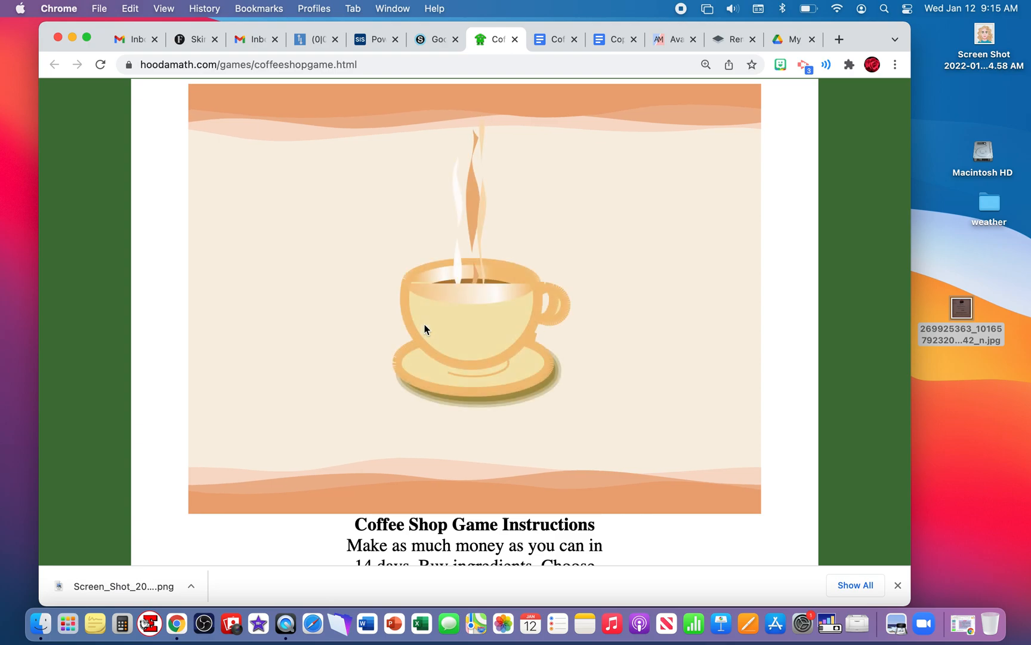
pyautogui.scroll(-2, 487, 330)
pyautogui.scroll(4, 487, 331)
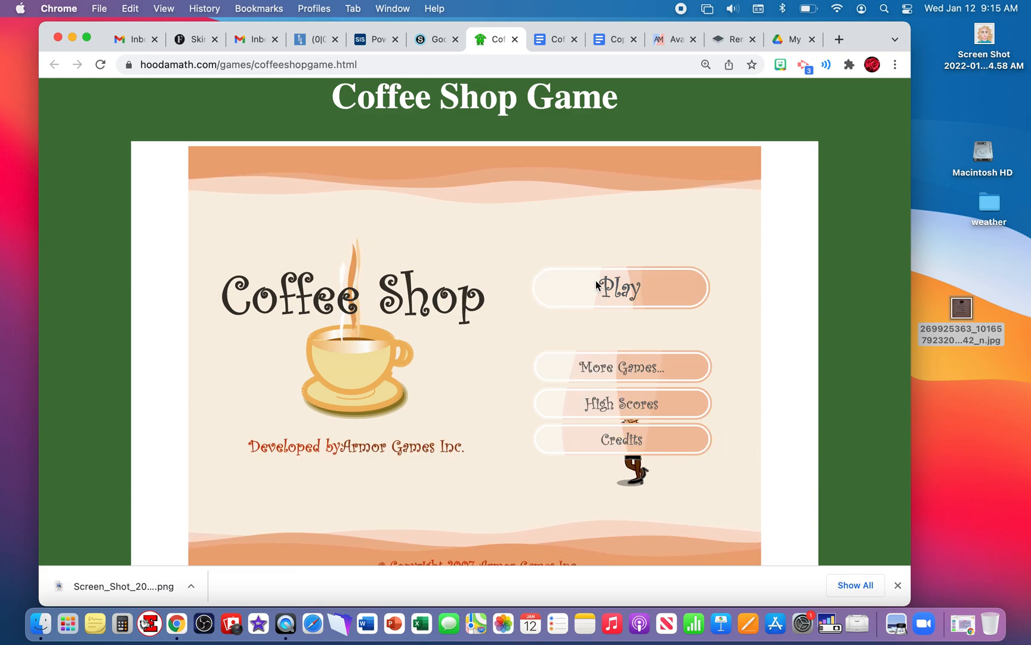
pyautogui.click(616, 280)
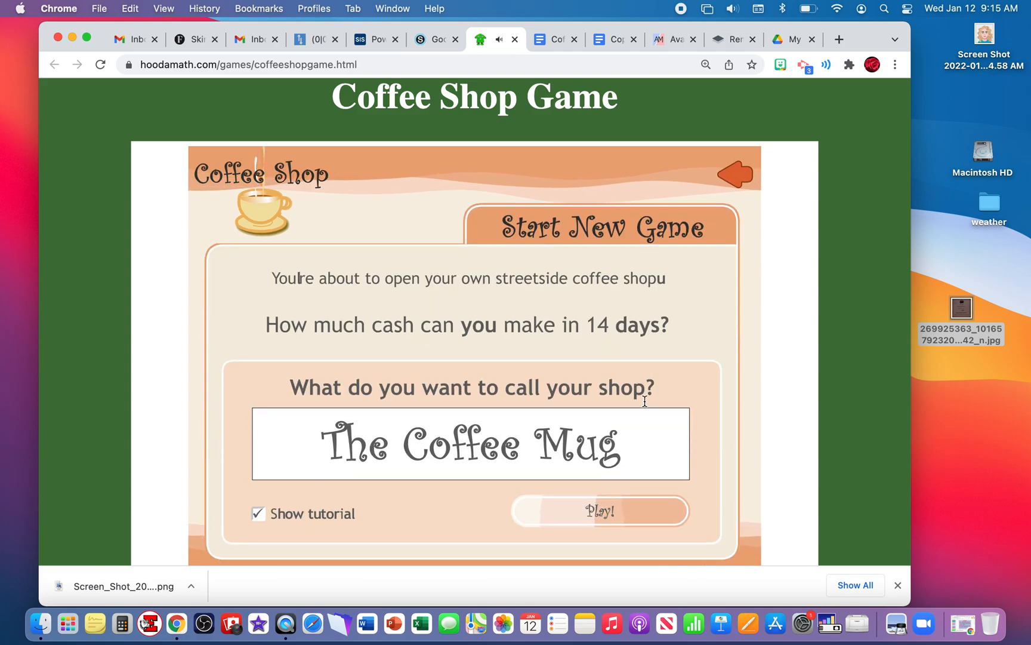
# Replace the default shop name with the owner's surname in the possessive followed by "Coffee", and begin playing with the tutorial shown.
pyautogui.moveTo(626, 449); pyautogui.dragTo(292, 445)
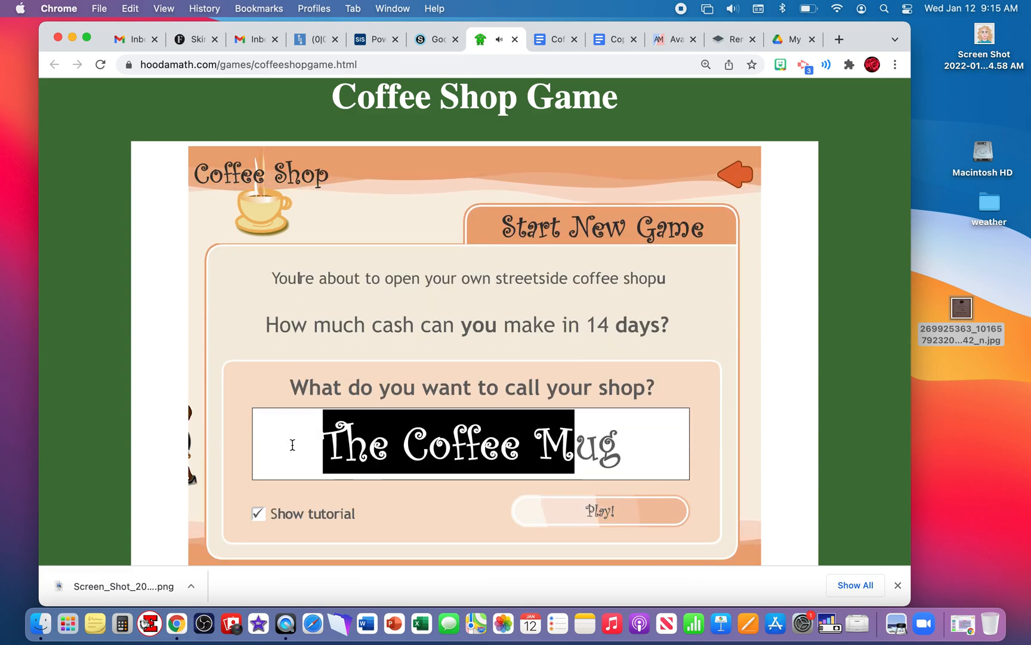
pyautogui.moveTo(635, 465); pyautogui.dragTo(578, 448)
pyautogui.click(659, 442)
pyautogui.click(645, 446)
pyautogui.moveTo(645, 447); pyautogui.dragTo(303, 435)
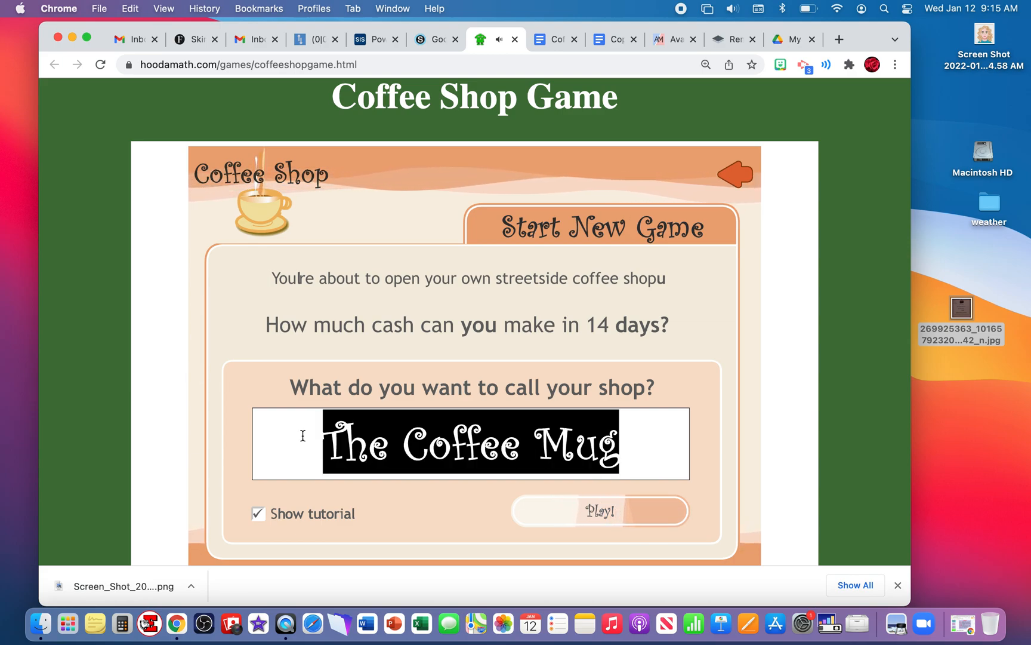
pyautogui.write('S ')
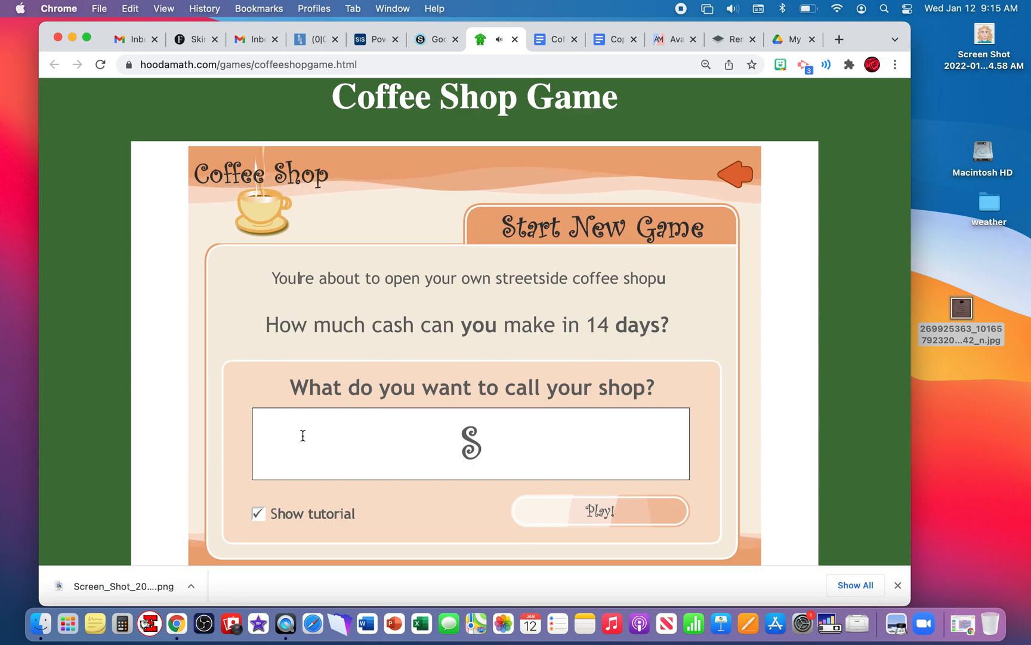
pyautogui.write('C')
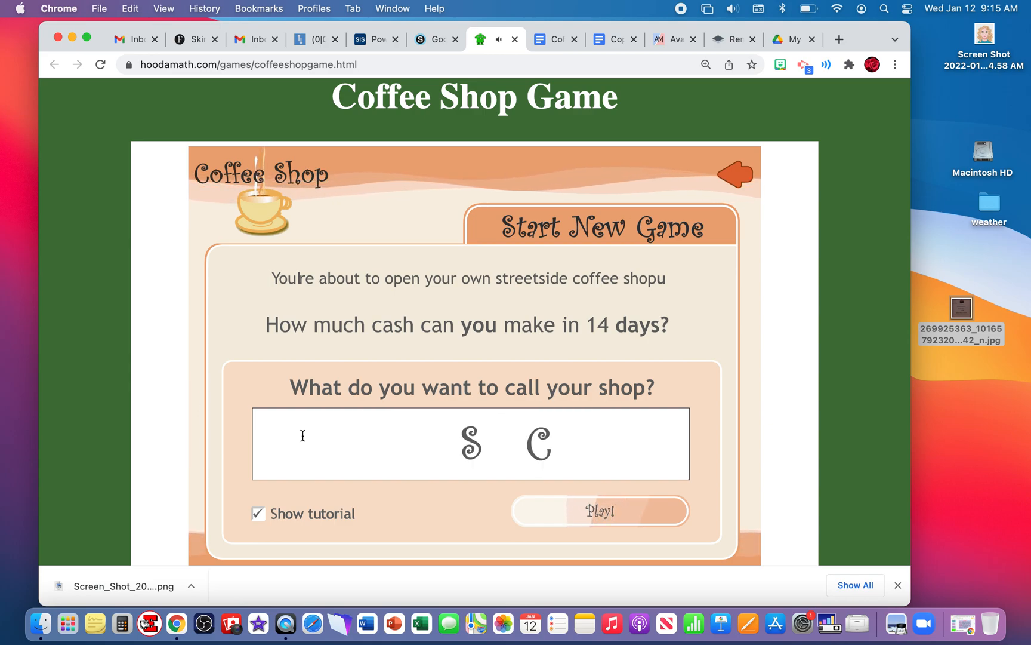
pyautogui.scroll(2, 481, 465)
pyautogui.scroll(-2, 481, 465)
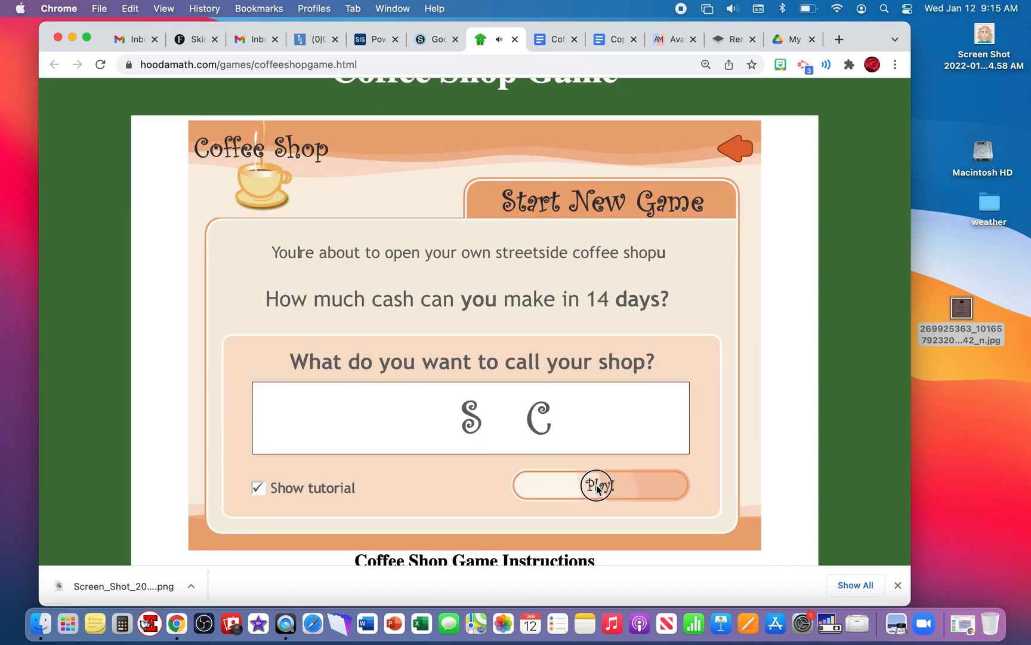
pyautogui.press('Return')
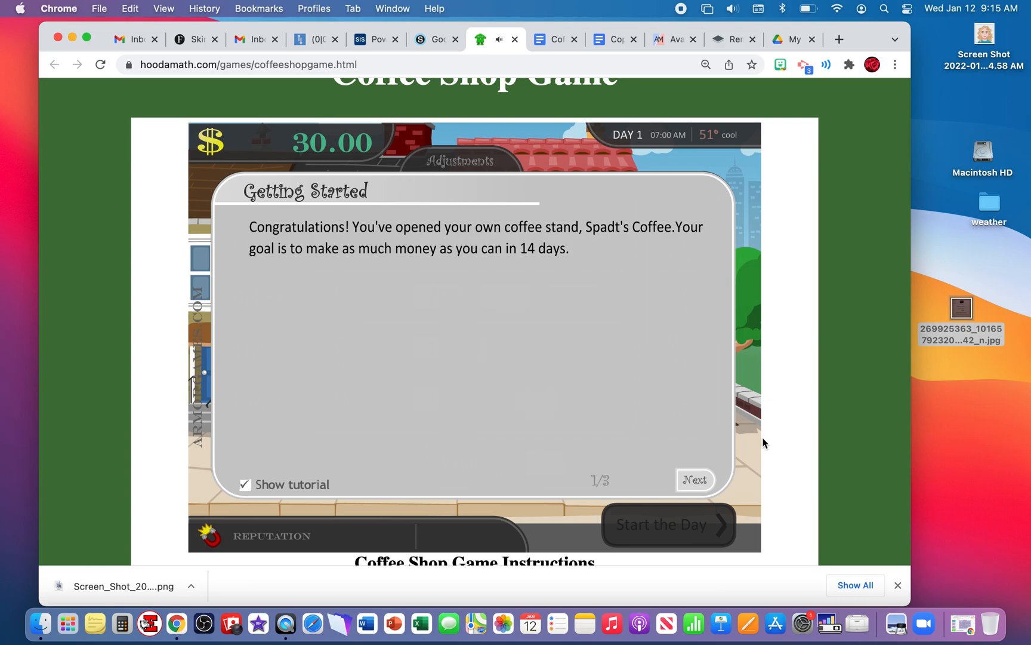
# Go through the three getting-started tutorial pages to the ingredient inventory and check the day's temperature.
pyautogui.click(699, 482)
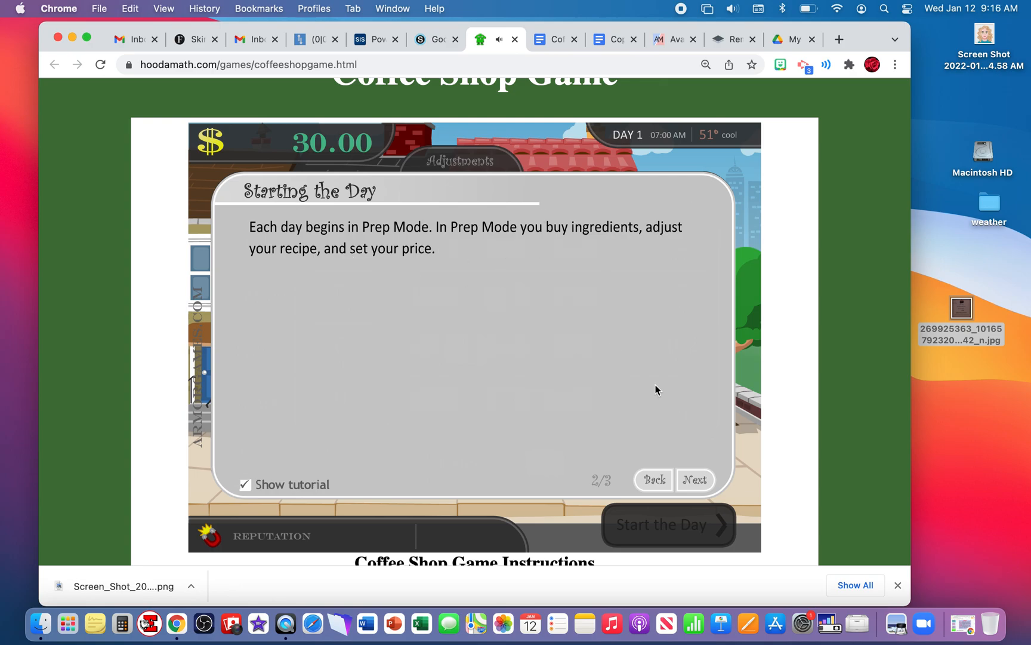
pyautogui.click(695, 481)
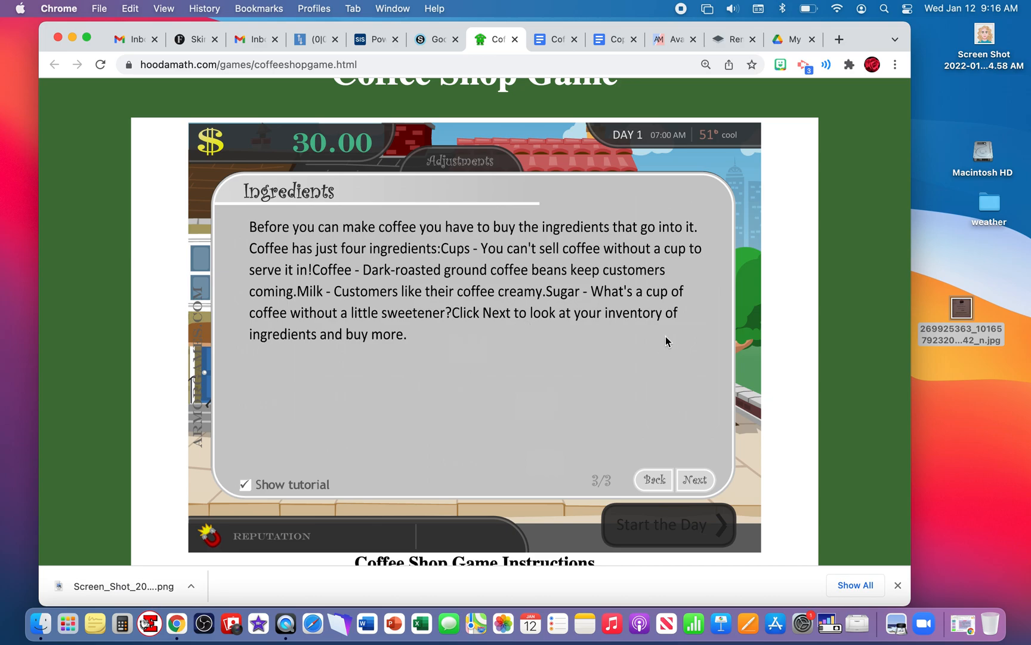
pyautogui.click(702, 482)
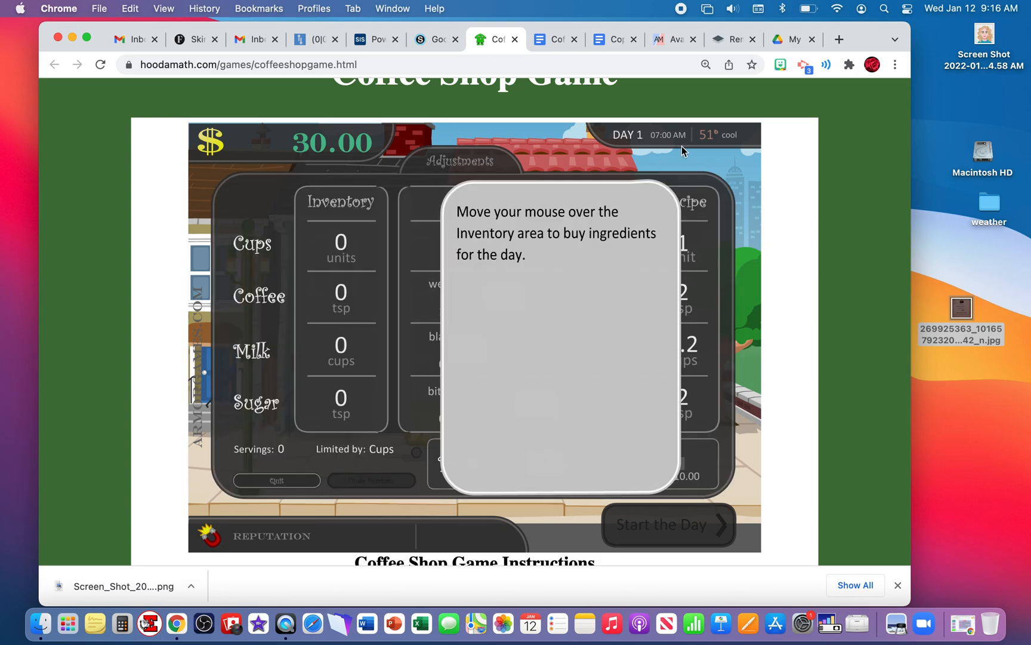
pyautogui.scroll(5, 682, 145)
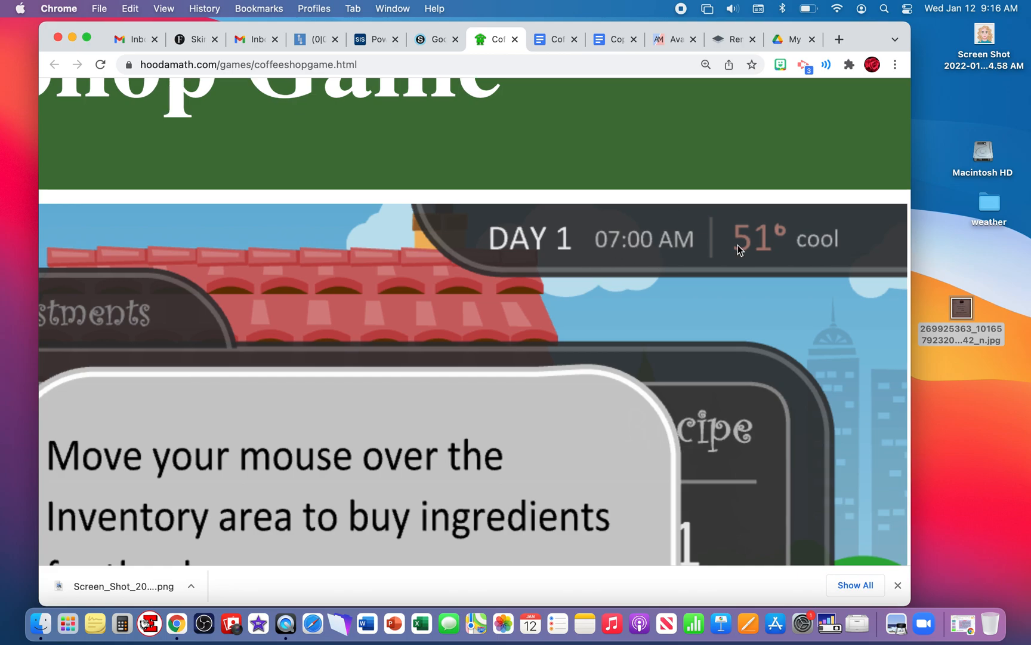
pyautogui.scroll(-5, 732, 242)
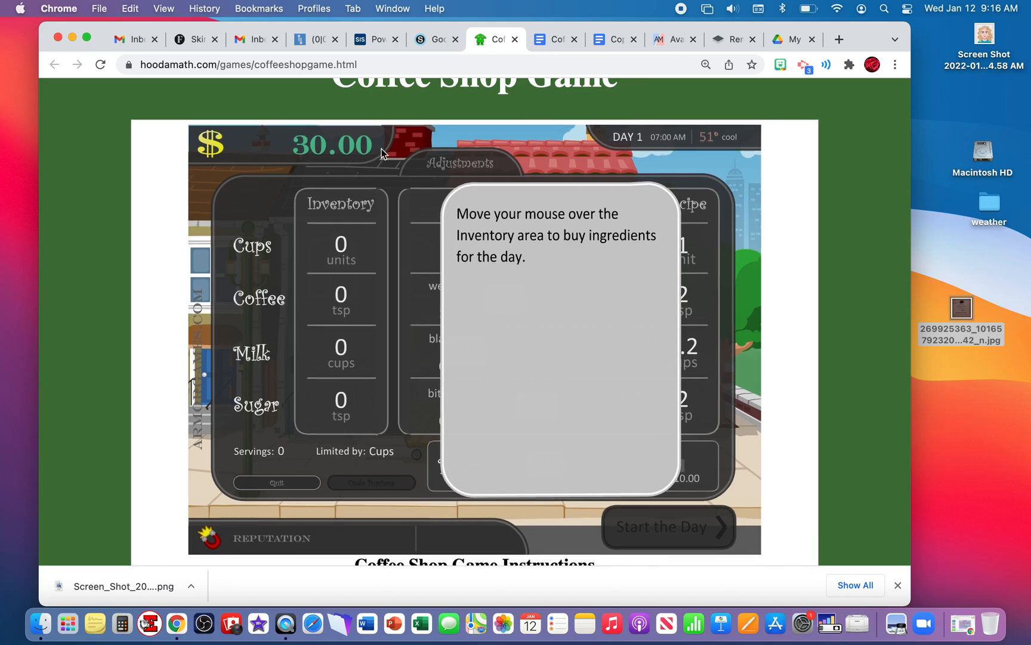
# Buy 25 cups for the Day 1 inventory.
pyautogui.moveTo(487, 230)
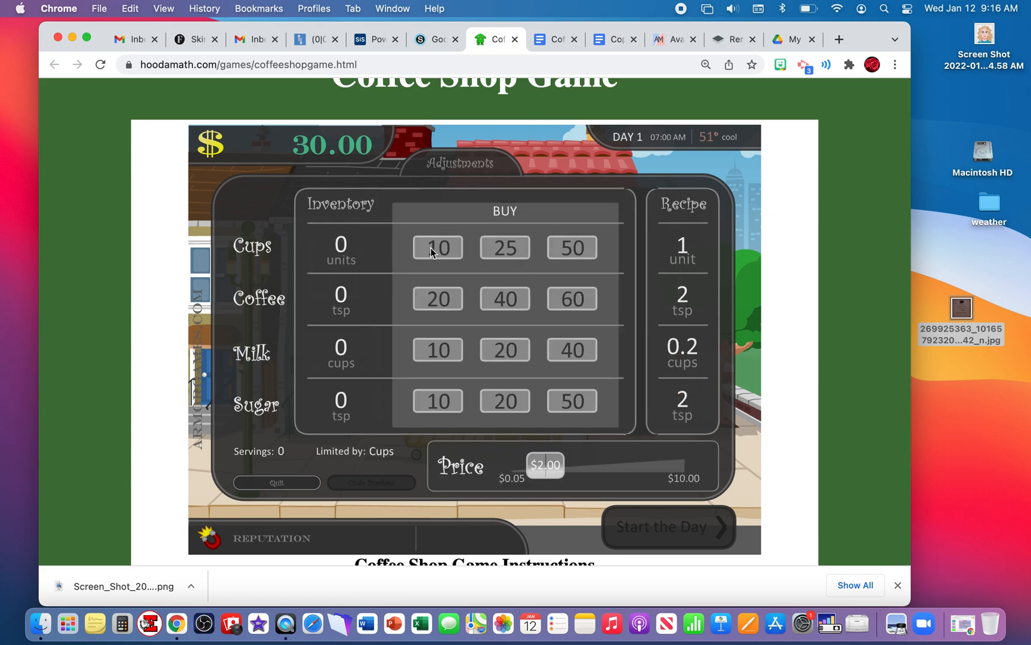
pyautogui.click(503, 251)
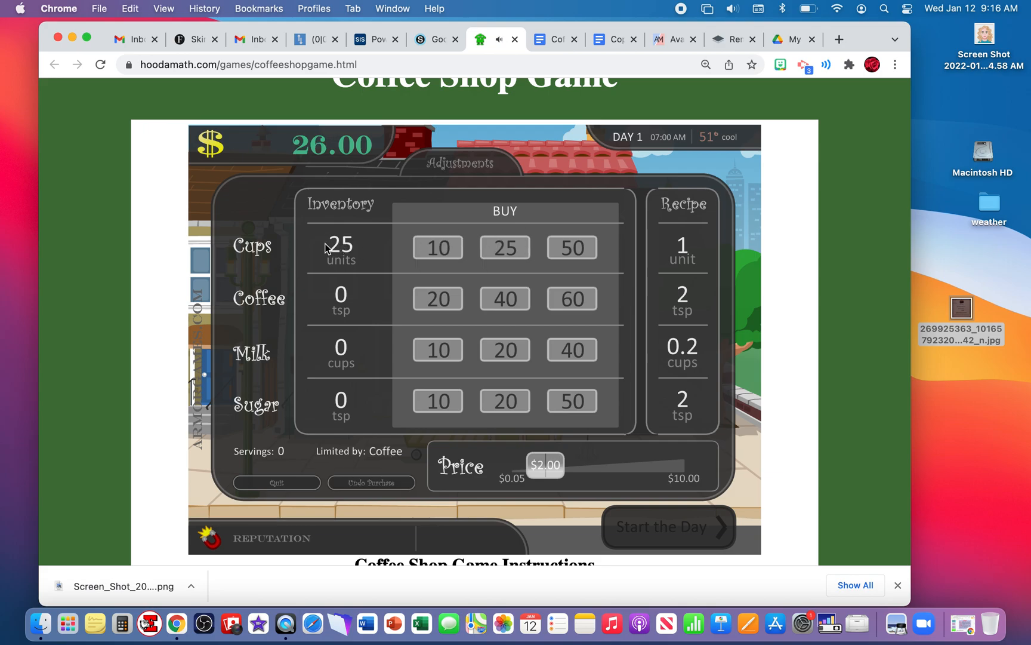
# Buy two extra packs of 10 cups and undo both purchases.
pyautogui.click(440, 248)
pyautogui.click(438, 249)
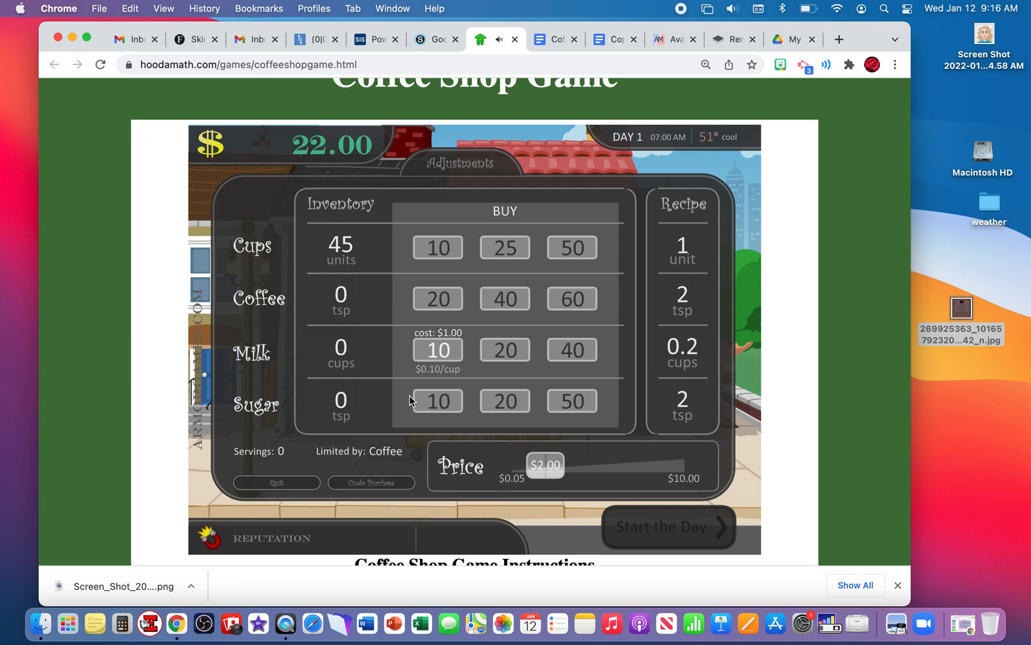
pyautogui.scroll(5, 366, 486)
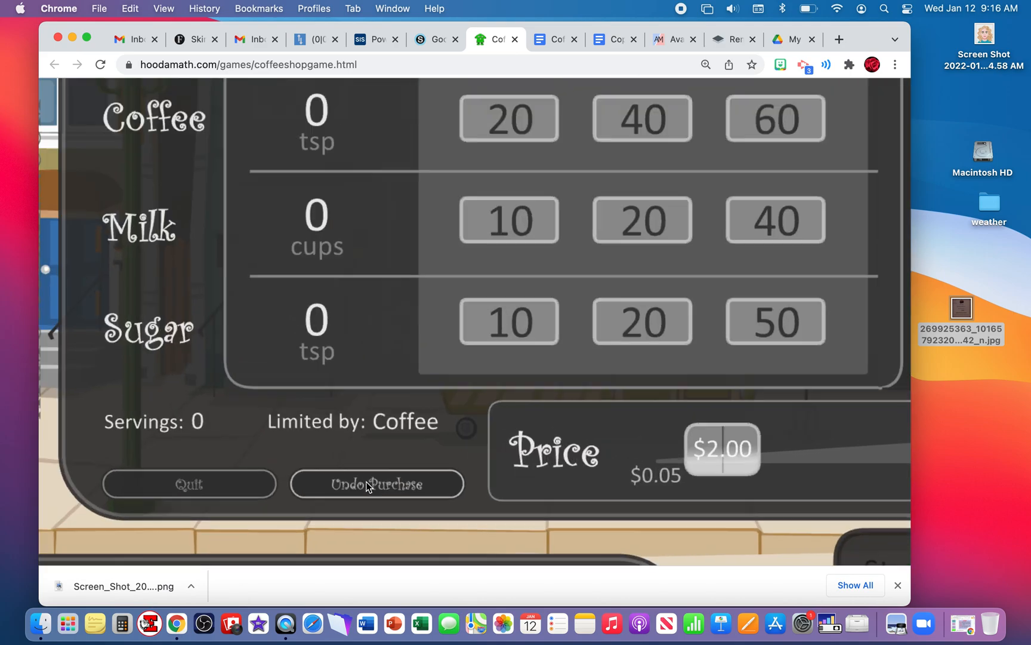
pyautogui.click(367, 488)
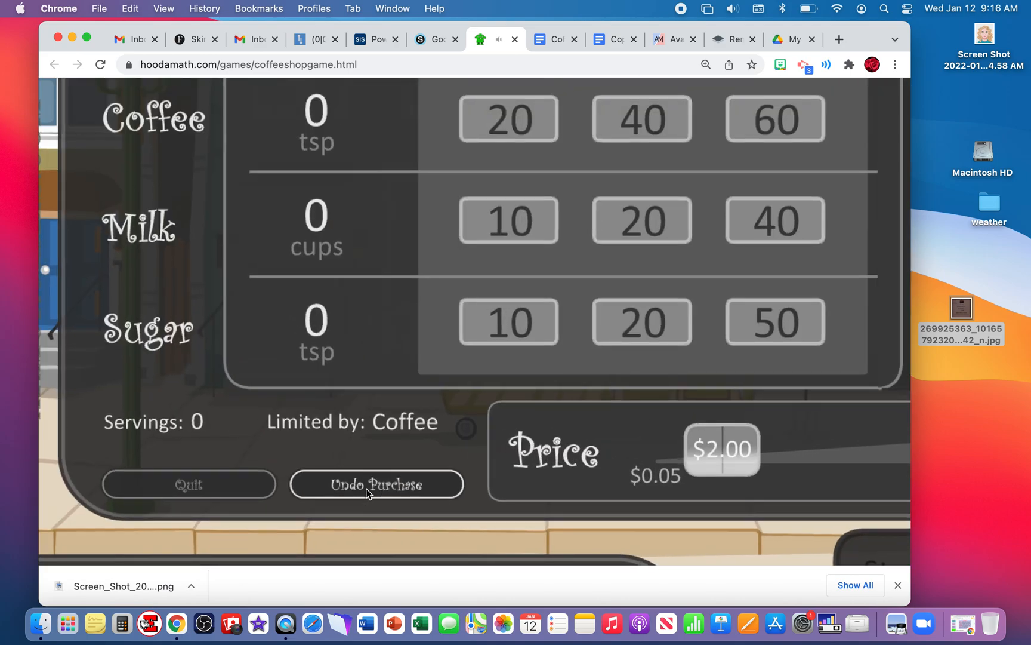
pyautogui.scroll(-5, 366, 488)
pyautogui.click(366, 505)
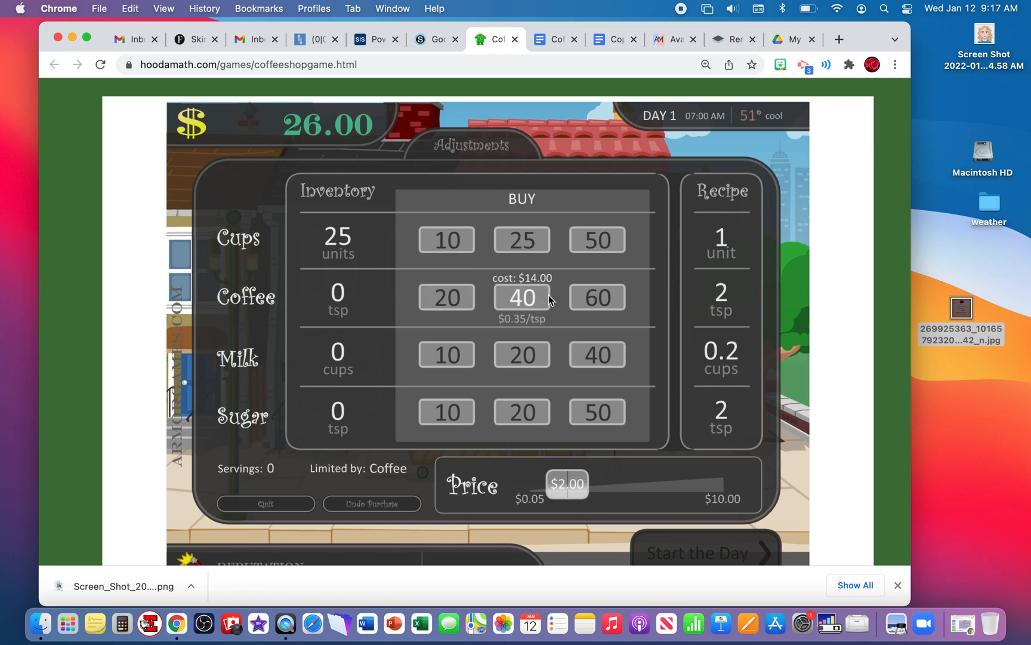
# Buy 40 tsp of coffee, 40 cups of milk and 50 tsp of sugar for the inventory.
pyautogui.click(524, 297)
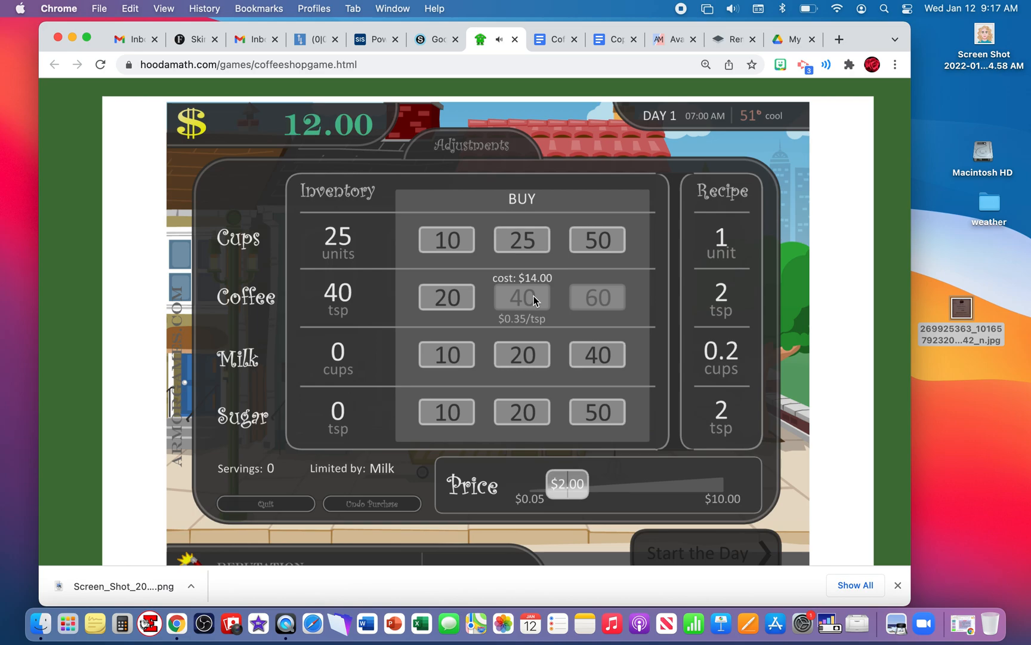
pyautogui.click(594, 355)
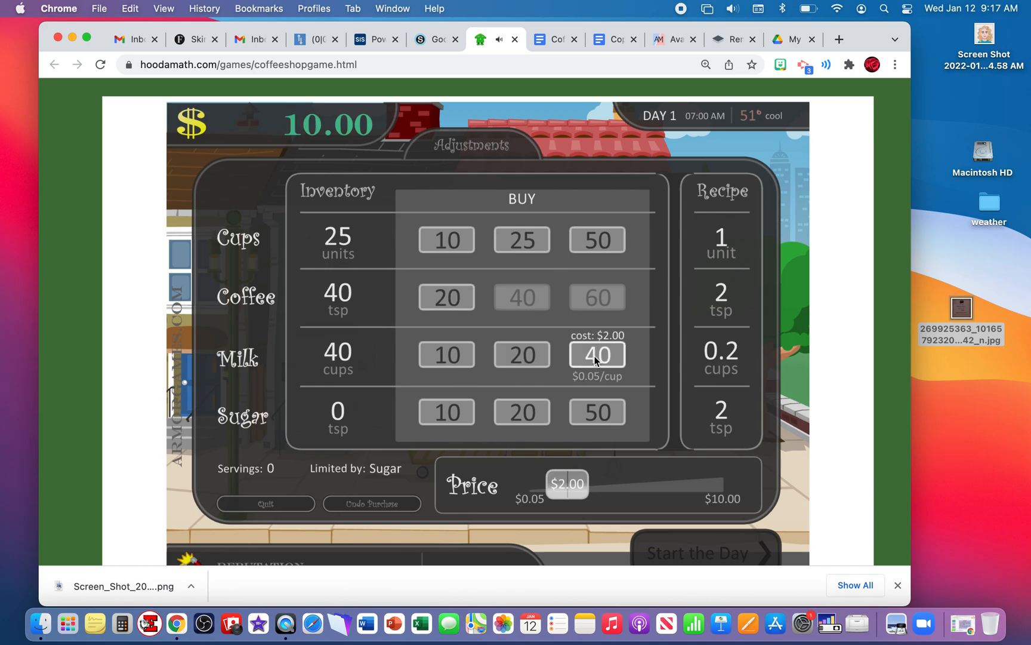
pyautogui.click(594, 412)
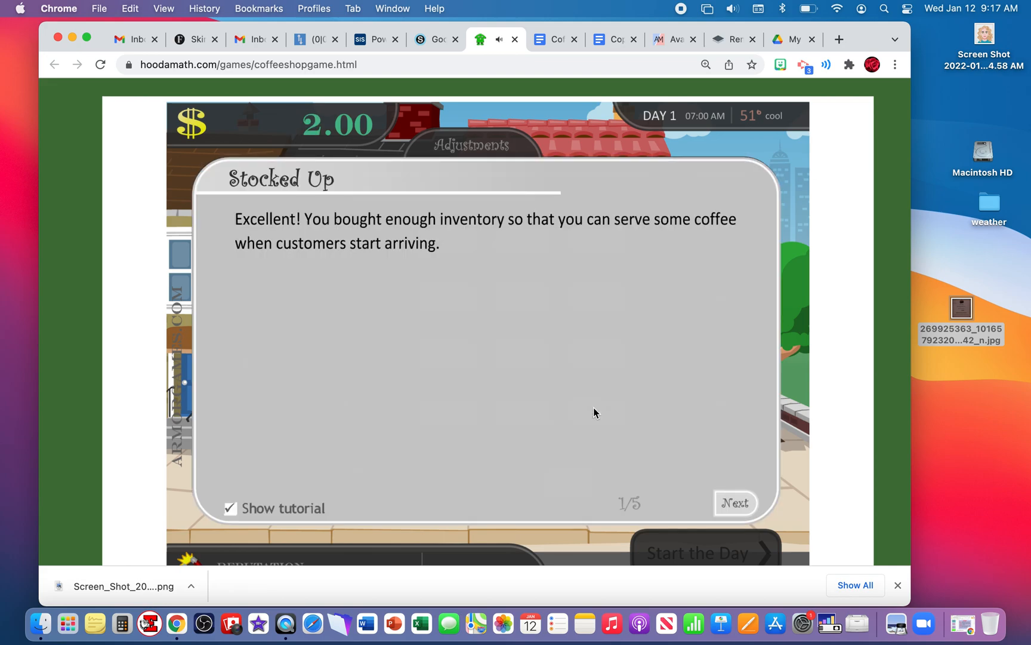
# Go through the five Stocked Up tutorial pages and return to the adjustments screen.
pyautogui.click(735, 503)
pyautogui.click(731, 505)
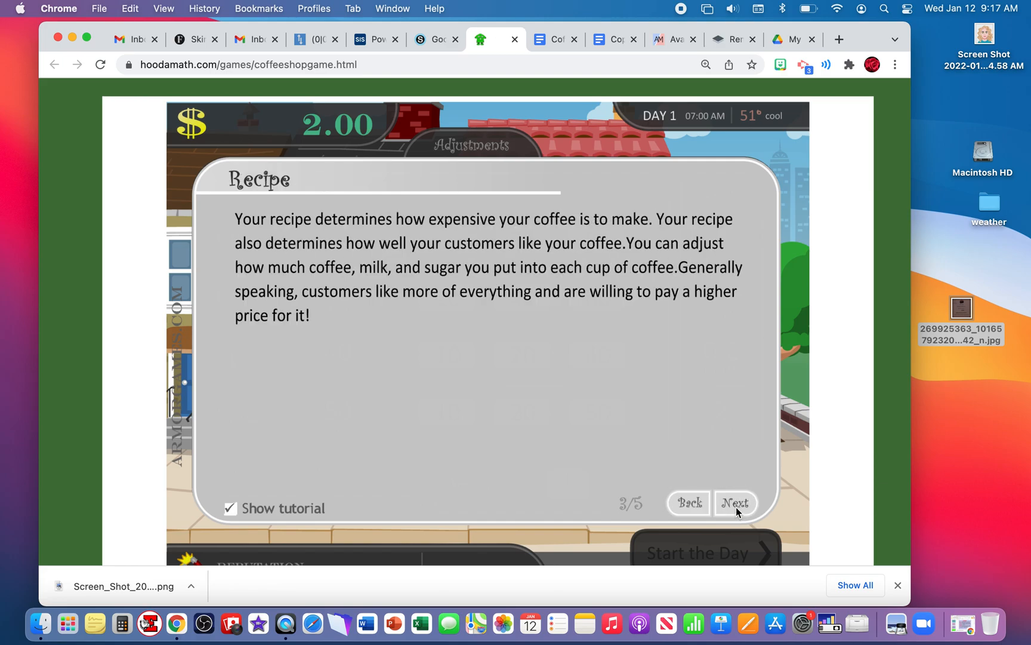
pyautogui.click(736, 506)
pyautogui.click(735, 506)
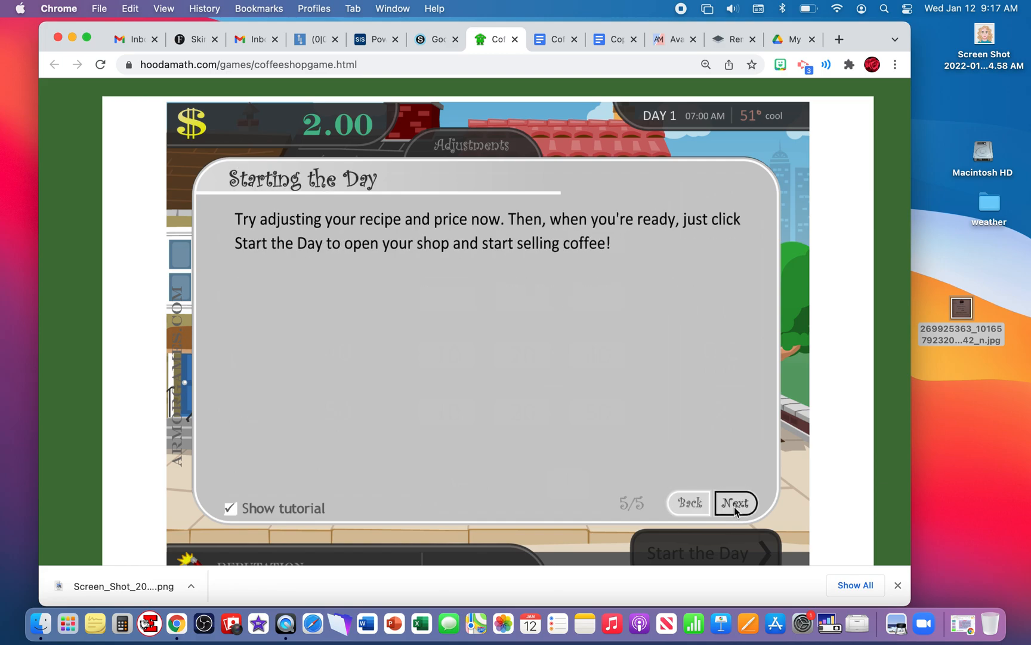
pyautogui.click(734, 504)
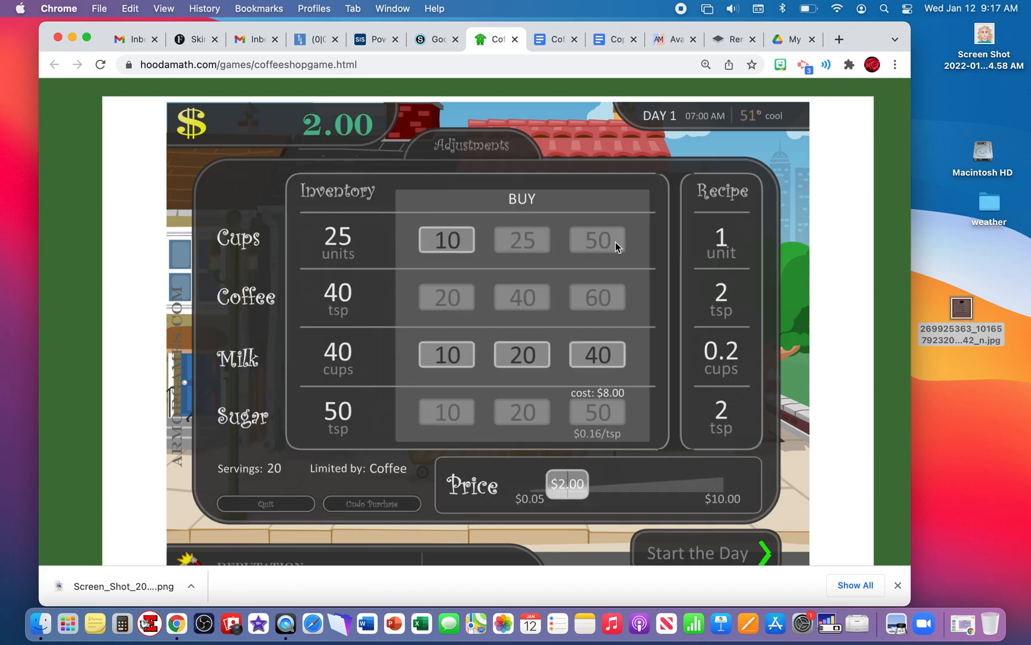
# Adjust the recipe to 3 tsp of coffee, 1.3 cups of milk and 2.8 tsp of sugar per cup.
pyautogui.moveTo(718, 239)
pyautogui.moveTo(521, 299); pyautogui.dragTo(595, 311)
pyautogui.moveTo(482, 360); pyautogui.dragTo(603, 361)
pyautogui.moveTo(559, 415); pyautogui.dragTo(604, 422)
# Set the price per cup to $2.60 and start Day 1.
pyautogui.click(571, 496)
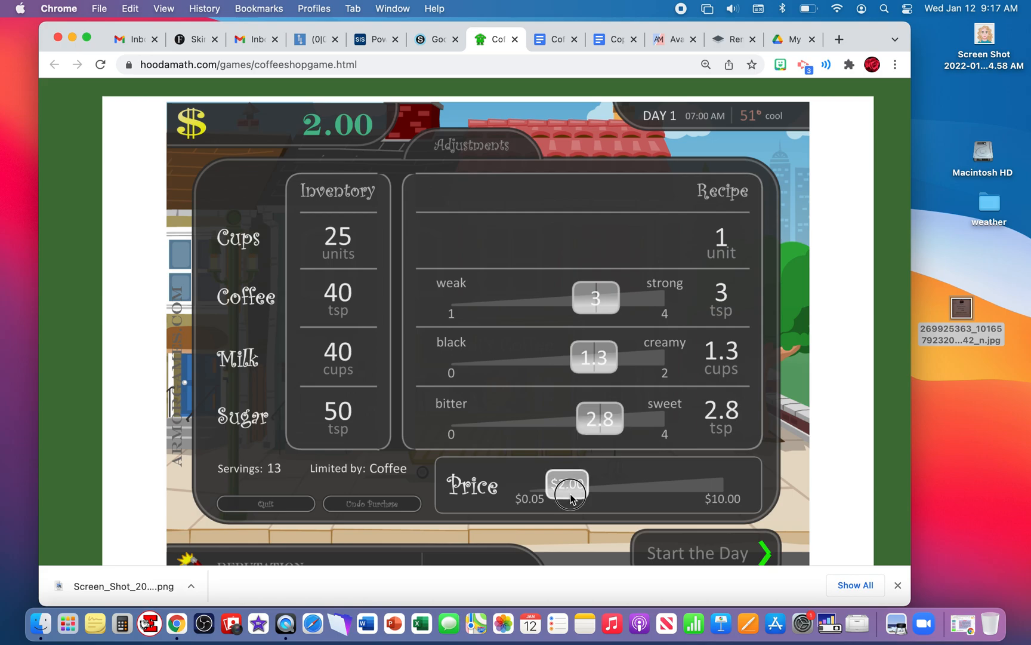
pyautogui.moveTo(571, 495); pyautogui.dragTo(583, 499)
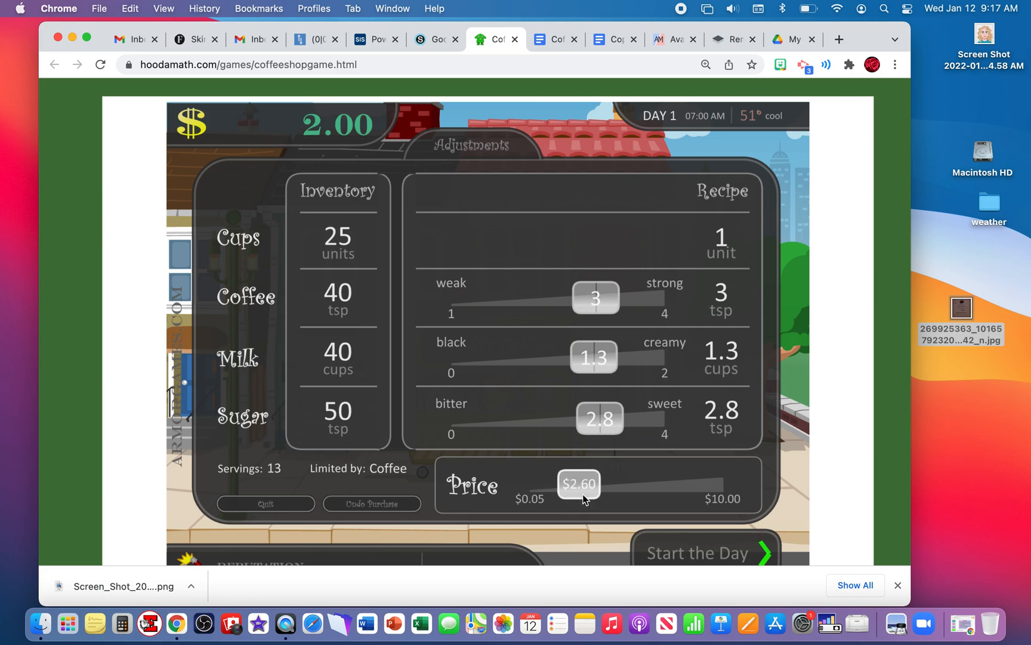
pyautogui.click(668, 556)
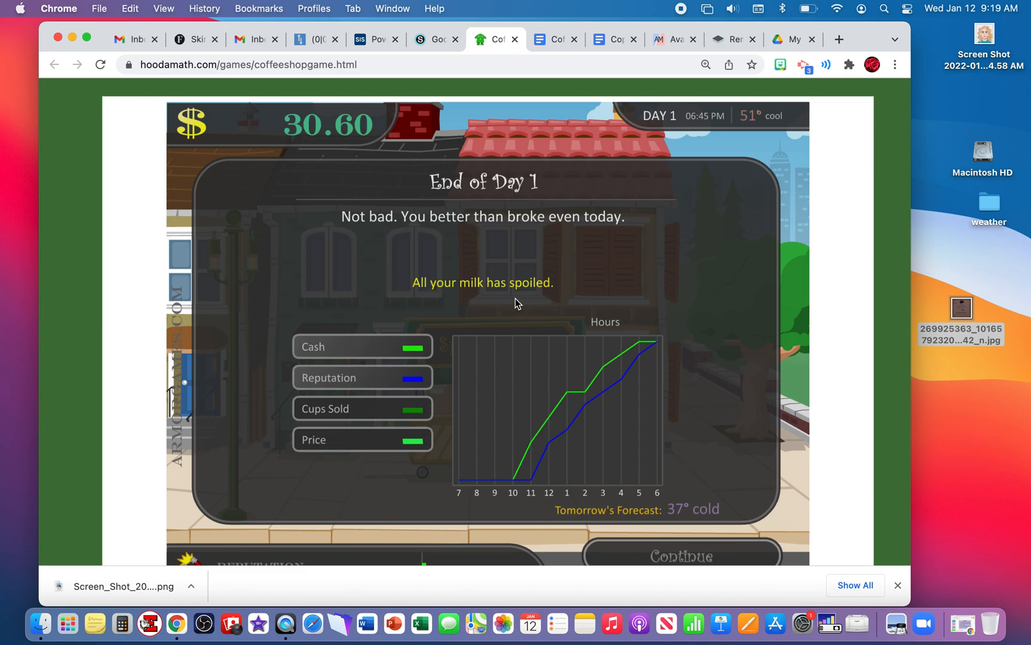
# Examine the cups sold and reputation entries in the End of Day 1 chart.
pyautogui.click(422, 413)
pyautogui.moveTo(388, 384)
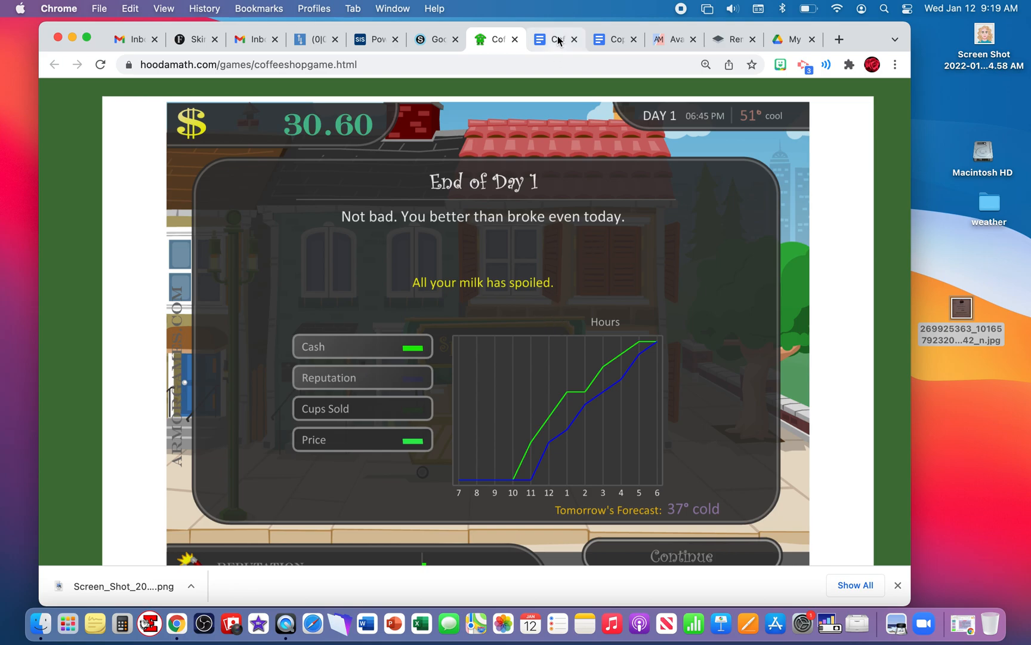
# Open Coffee Shop Instructions for Sheets.docx from the Schoology assignment and go to its Instructions section.
pyautogui.click(435, 39)
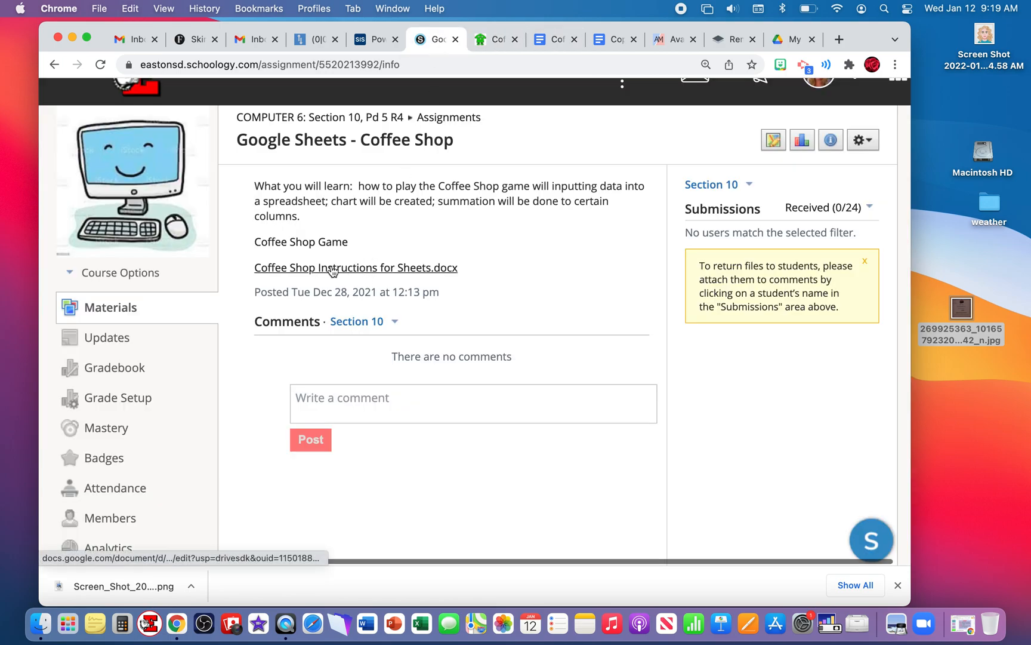
pyautogui.click(353, 278)
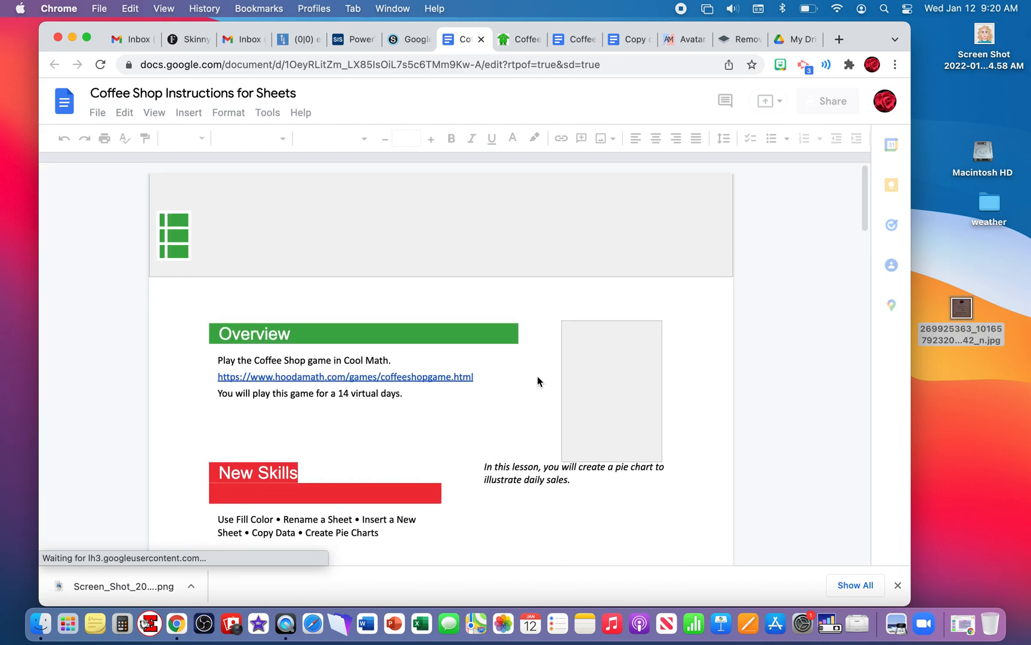
pyautogui.scroll(-5, 538, 381)
pyautogui.scroll(-5, 537, 381)
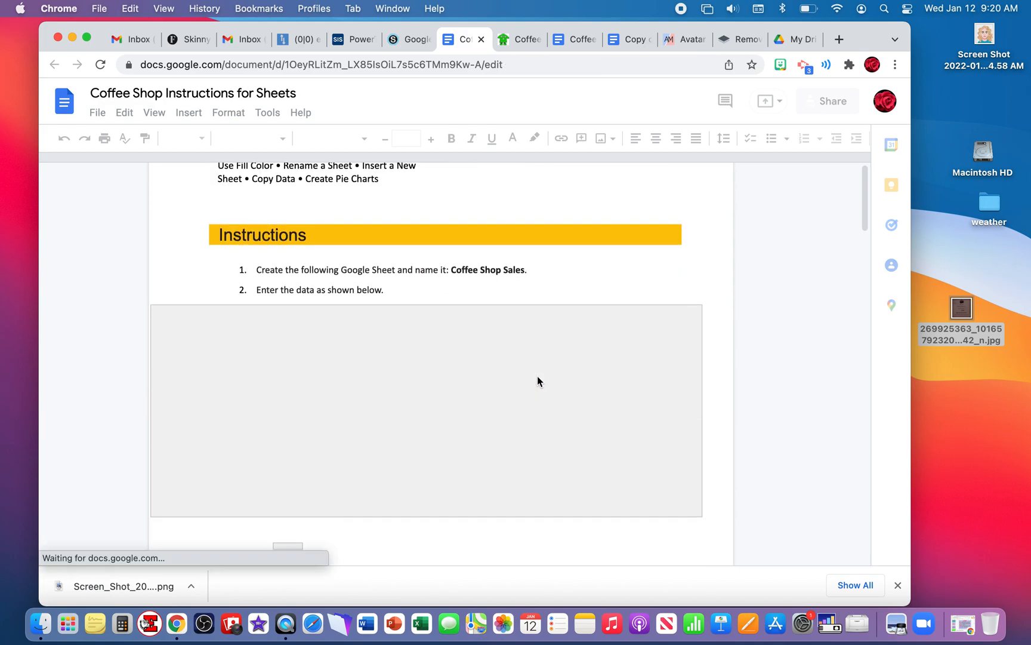
# Examine the sample spreadsheet's column headings and day numbering under instruction 2.
pyautogui.scroll(-2, 537, 375)
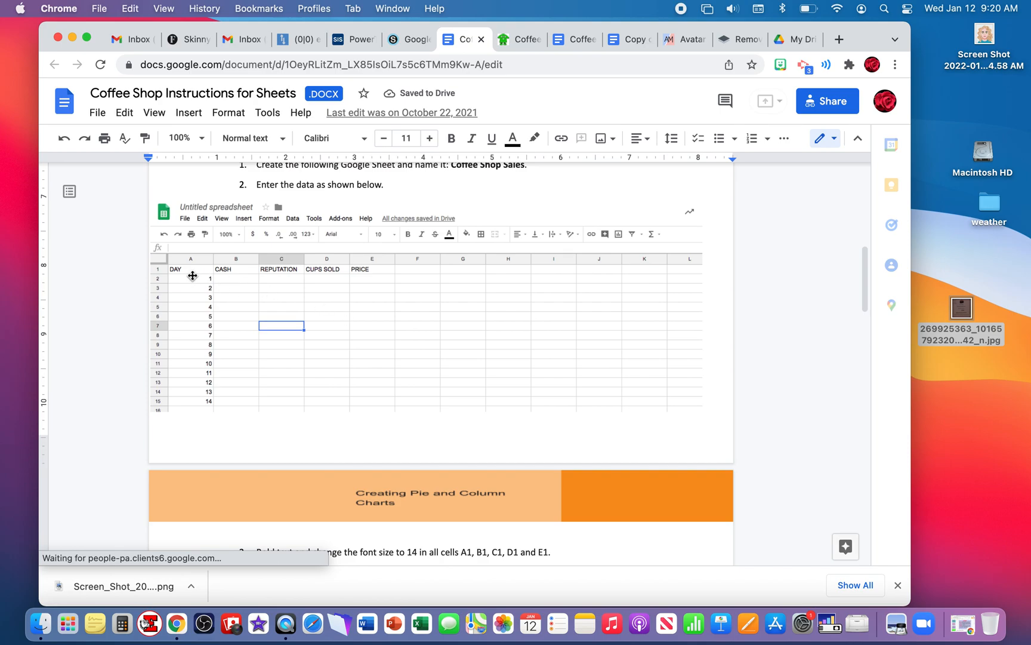
pyautogui.scroll(5, 195, 273)
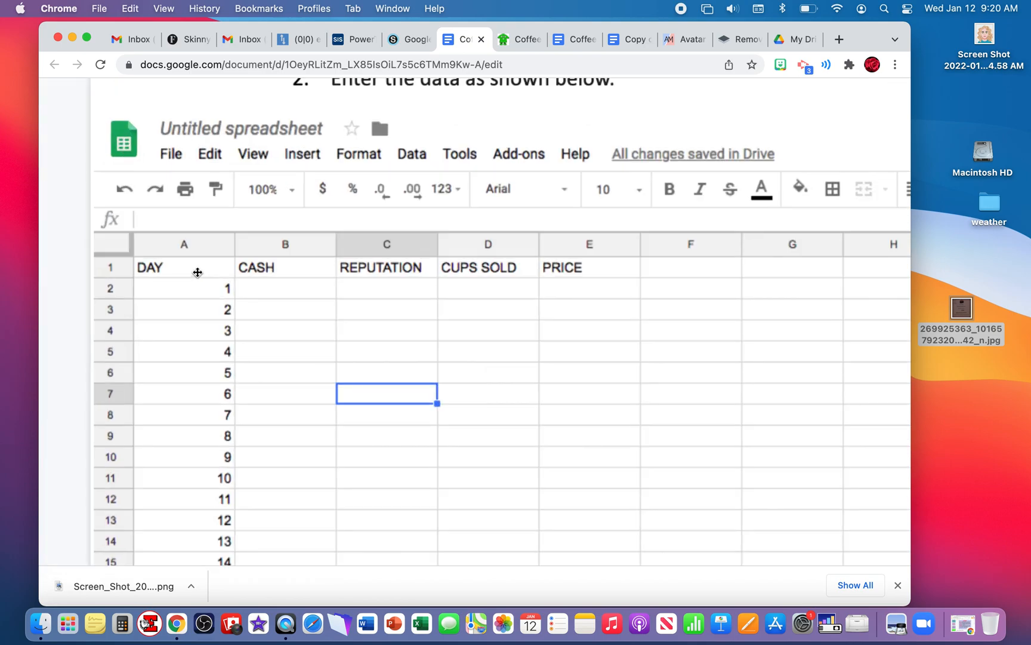
pyautogui.scroll(3, 198, 272)
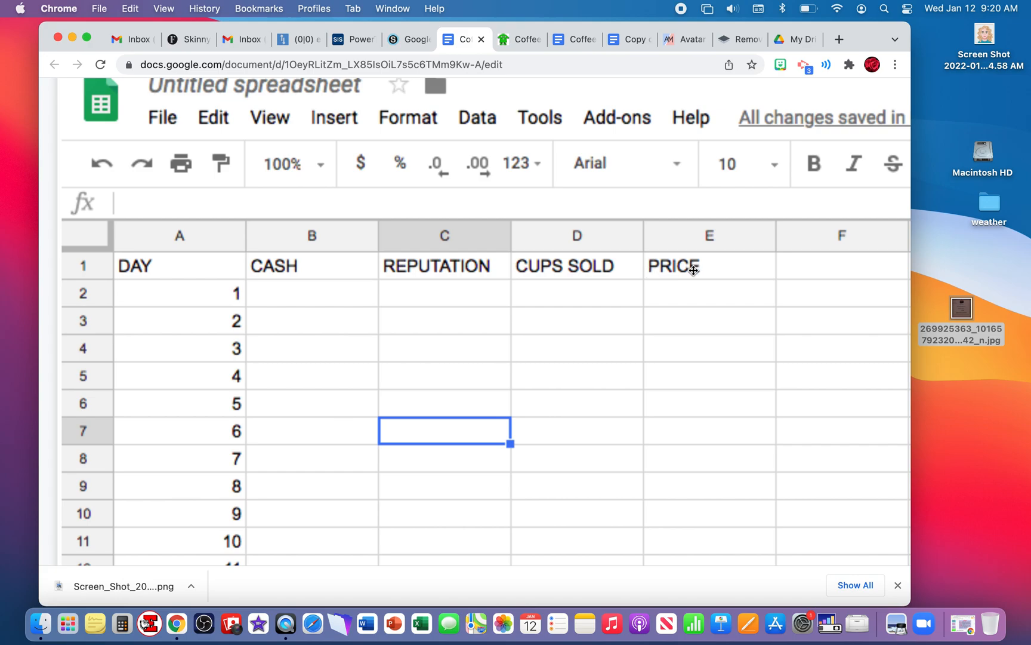
pyautogui.scroll(-2, 205, 315)
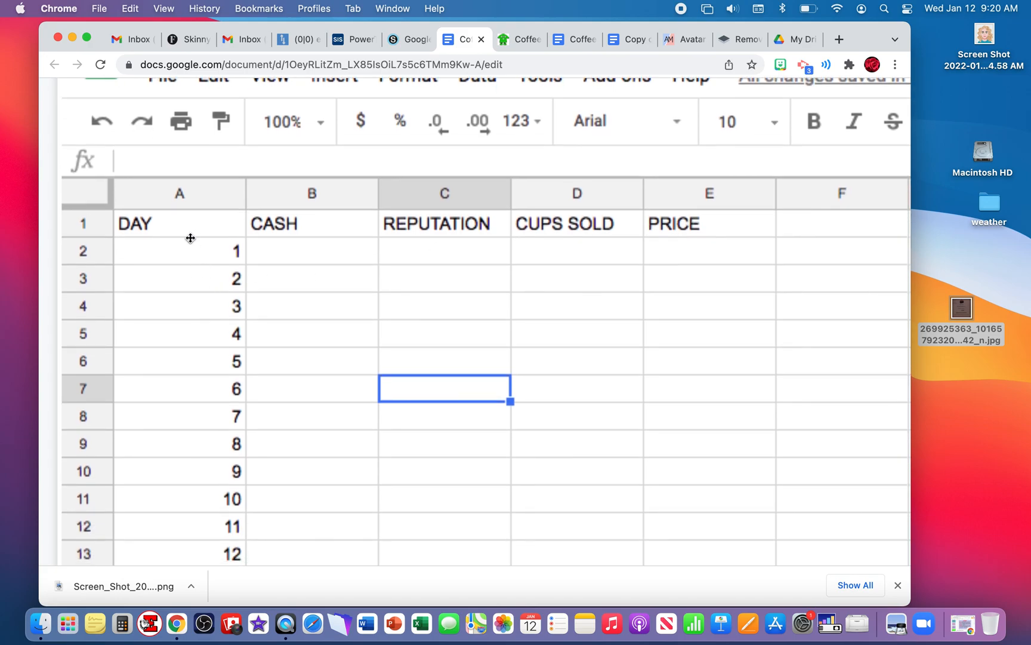
pyautogui.scroll(-1, 213, 255)
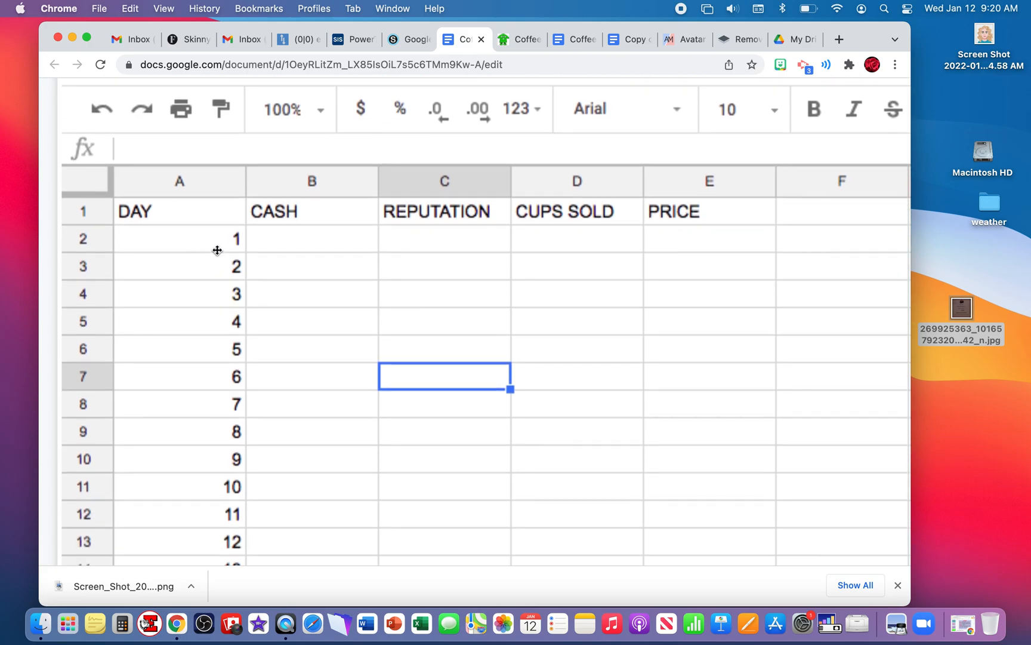
pyautogui.scroll(-3, 214, 517)
pyautogui.scroll(3, 217, 508)
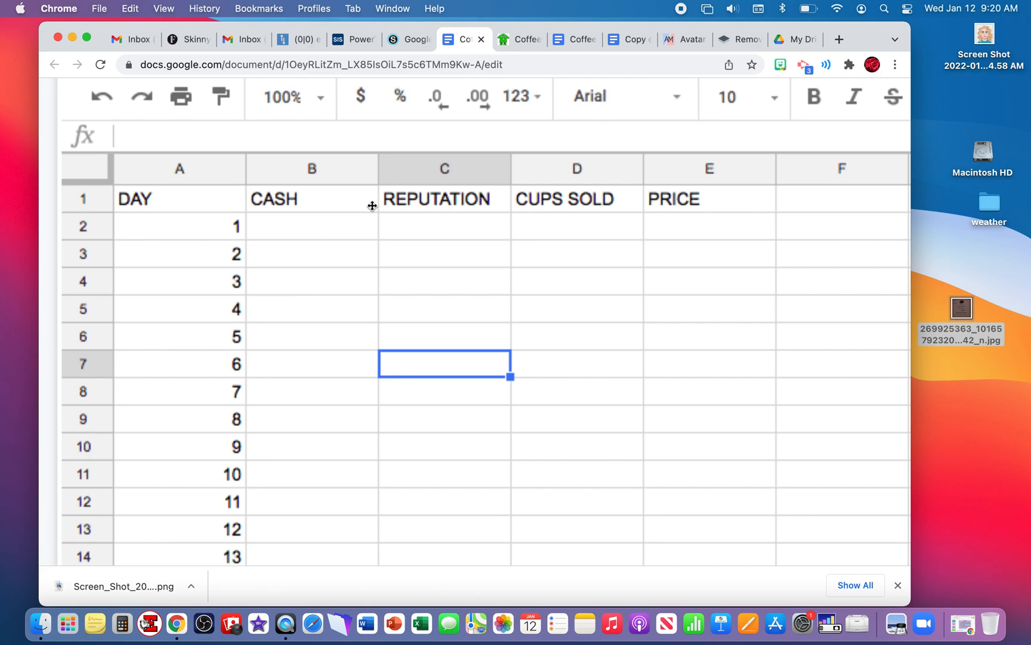
# Create a new blank Google Sheets spreadsheet in a new browser tab.
pyautogui.click(839, 40)
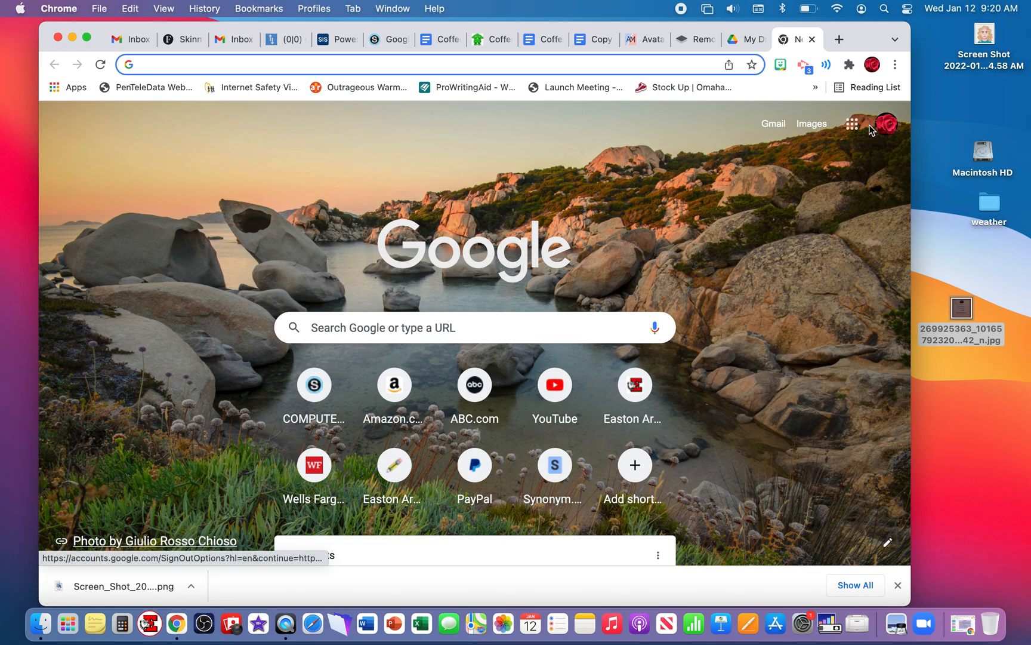
pyautogui.click(851, 125)
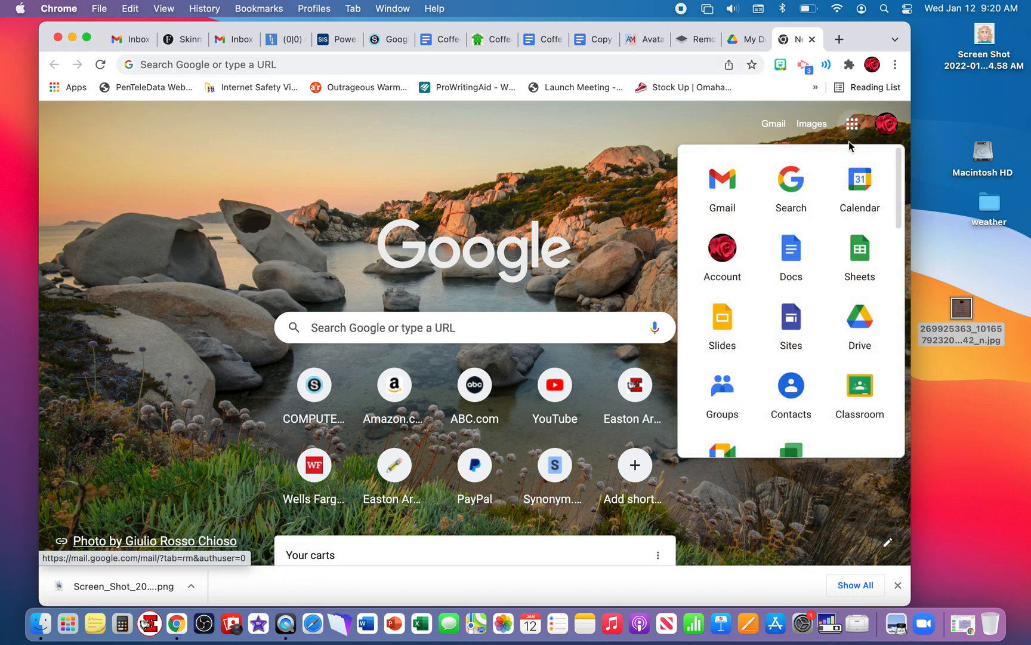
pyautogui.click(857, 253)
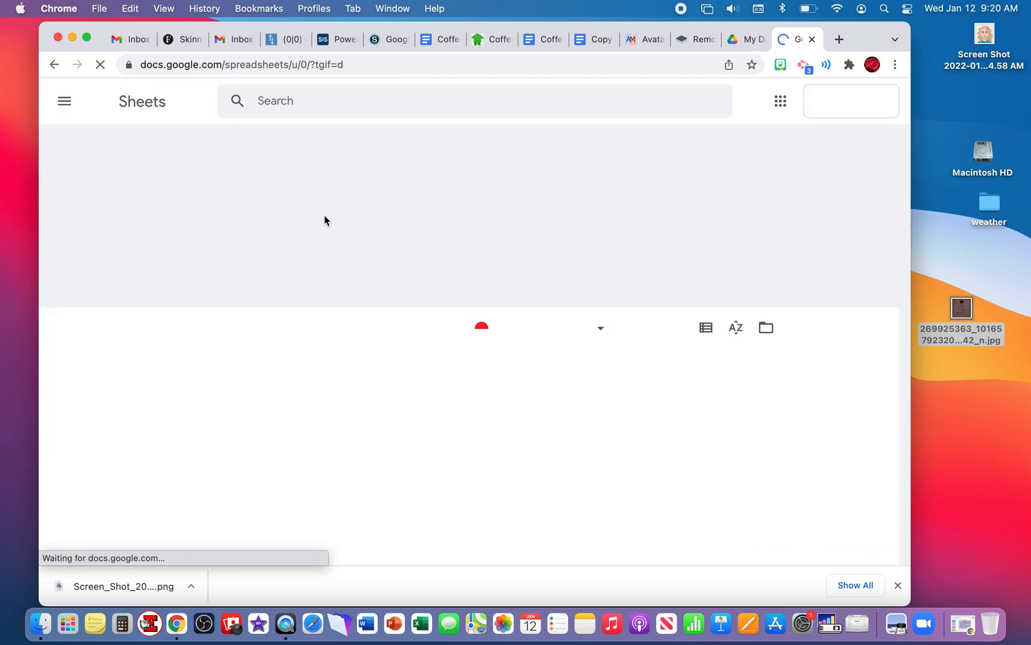
pyautogui.click(197, 222)
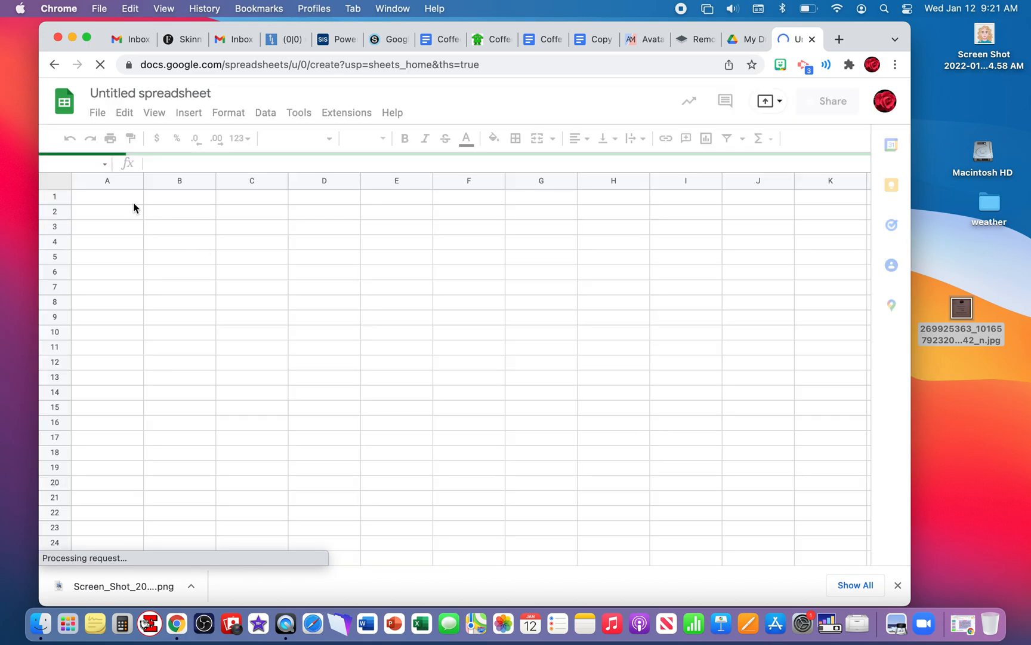
# Enter the headings DAY, PRICE, CUPS SOLD, REPUTATION and CASH in cells A1 through E1.
pyautogui.click(125, 198)
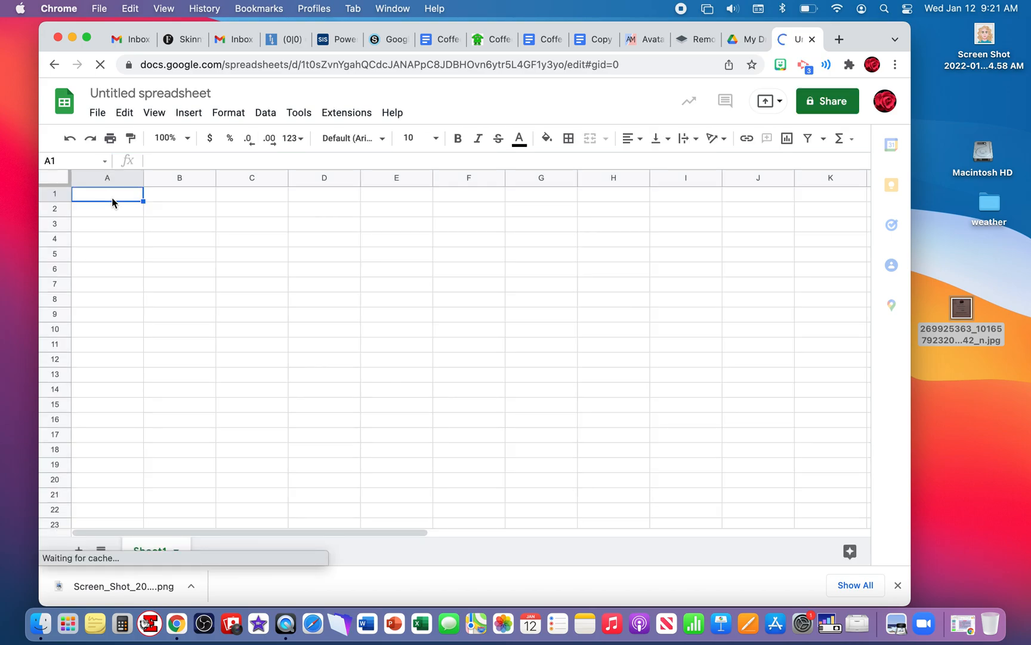
pyautogui.write('DAY')
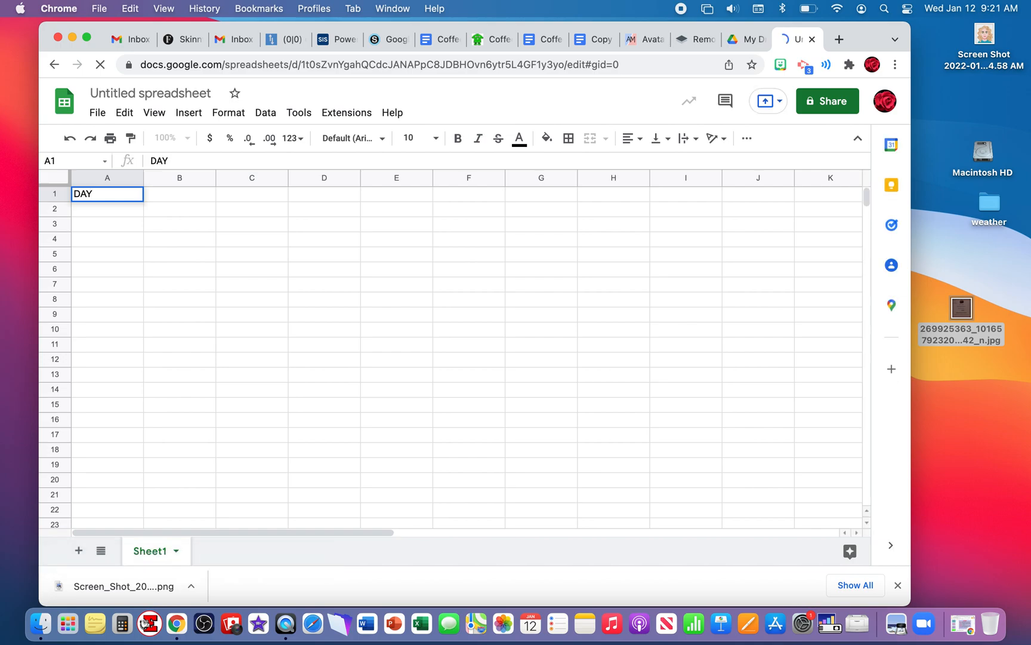
pyautogui.press('Tab')
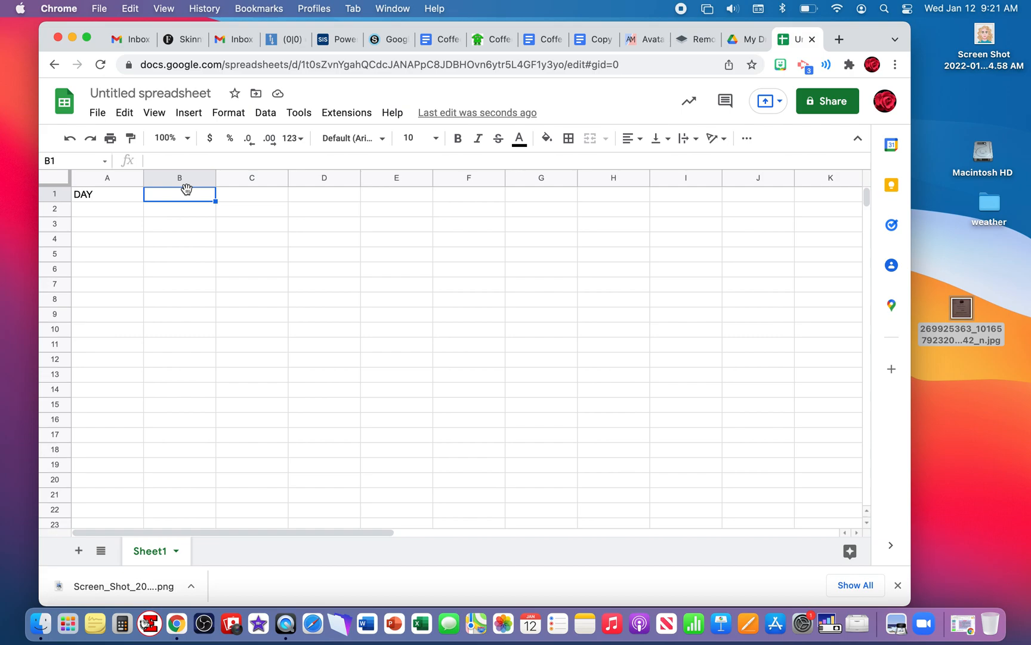
pyautogui.write('PRICE')
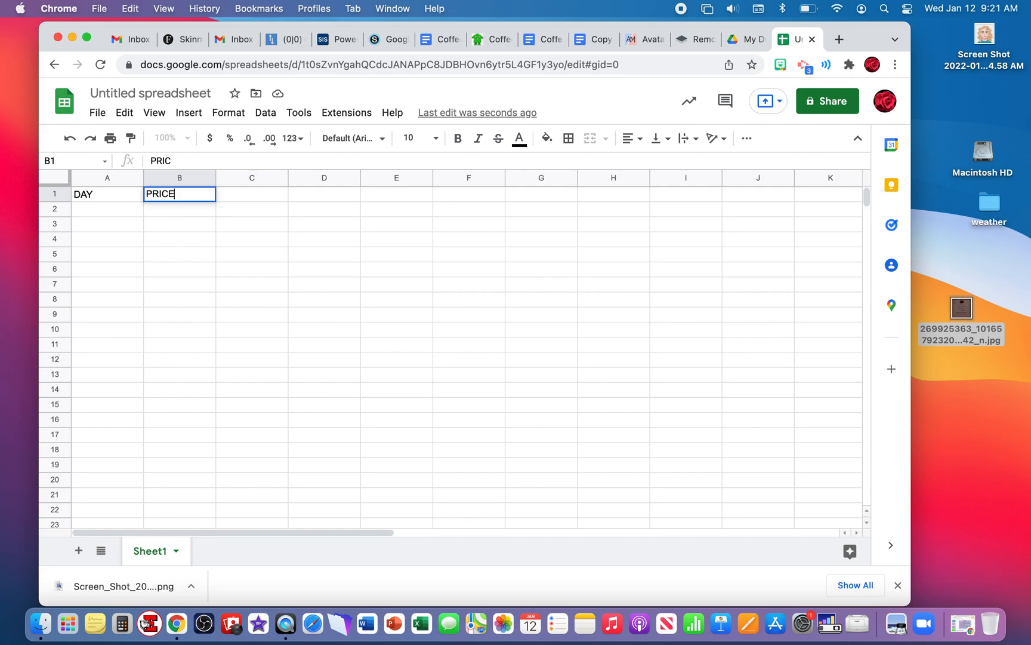
pyautogui.press('Tab')
pyautogui.write('CUPS SOLD')
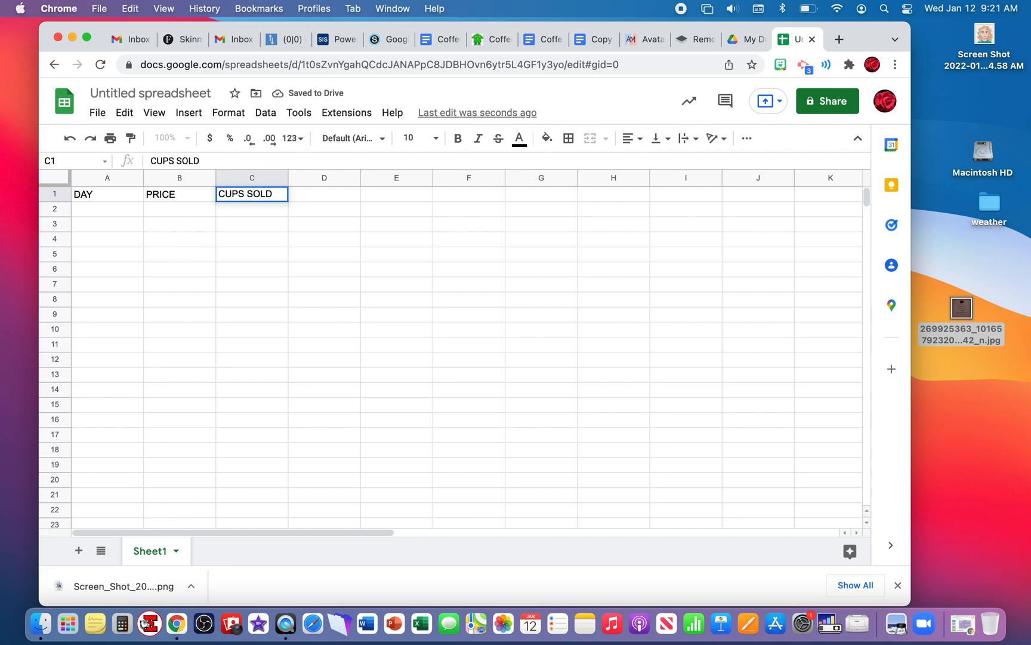
pyautogui.press('Tab')
pyautogui.write('REP')
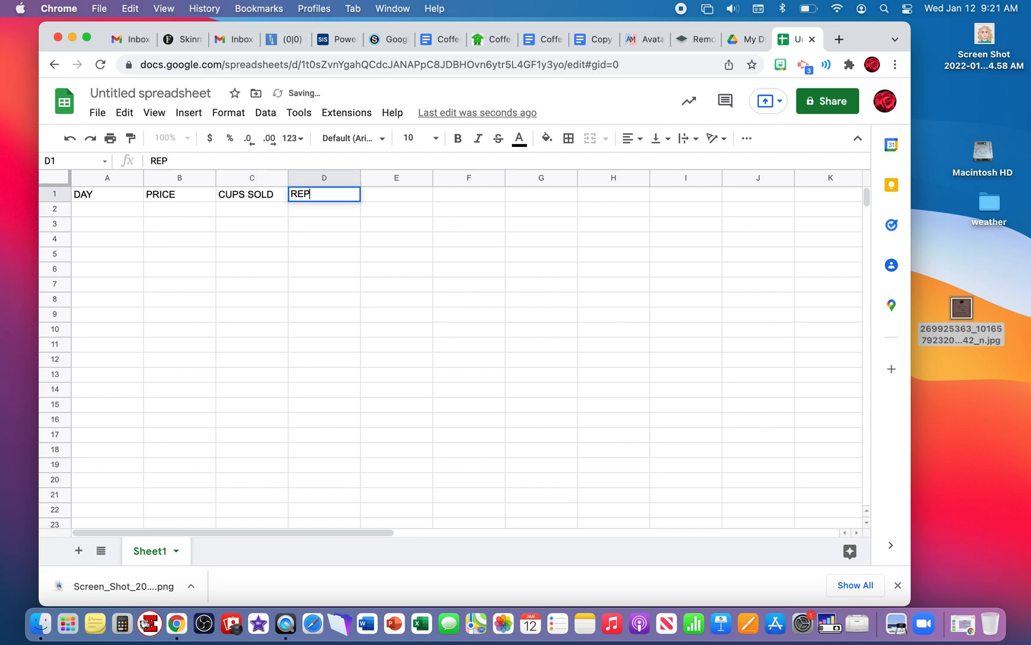
pyautogui.write('UTATION')
pyautogui.press('Tab')
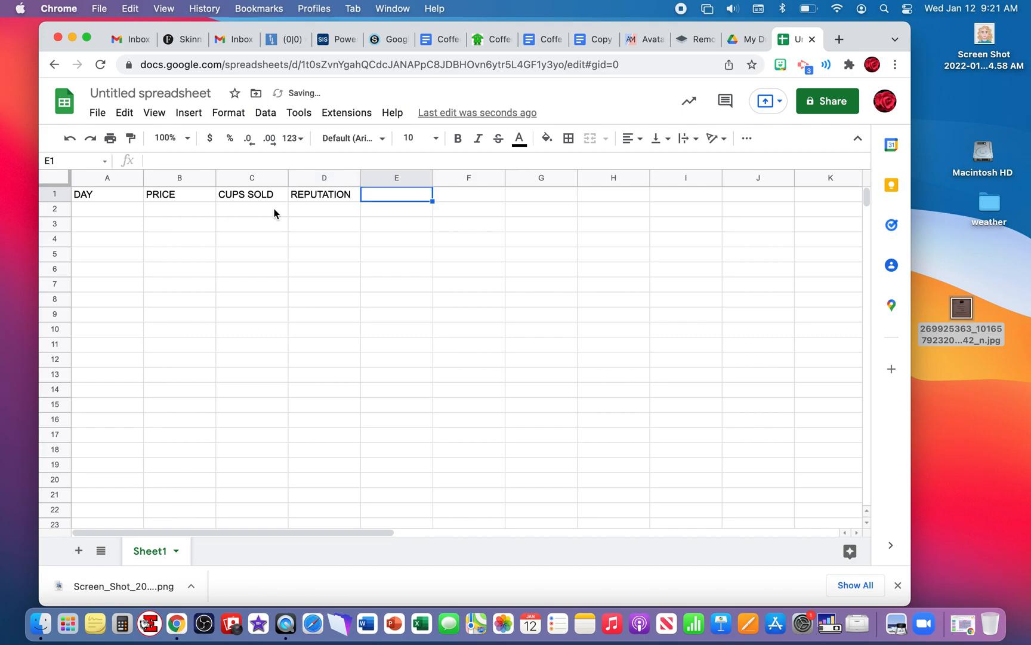
pyautogui.write('CASH')
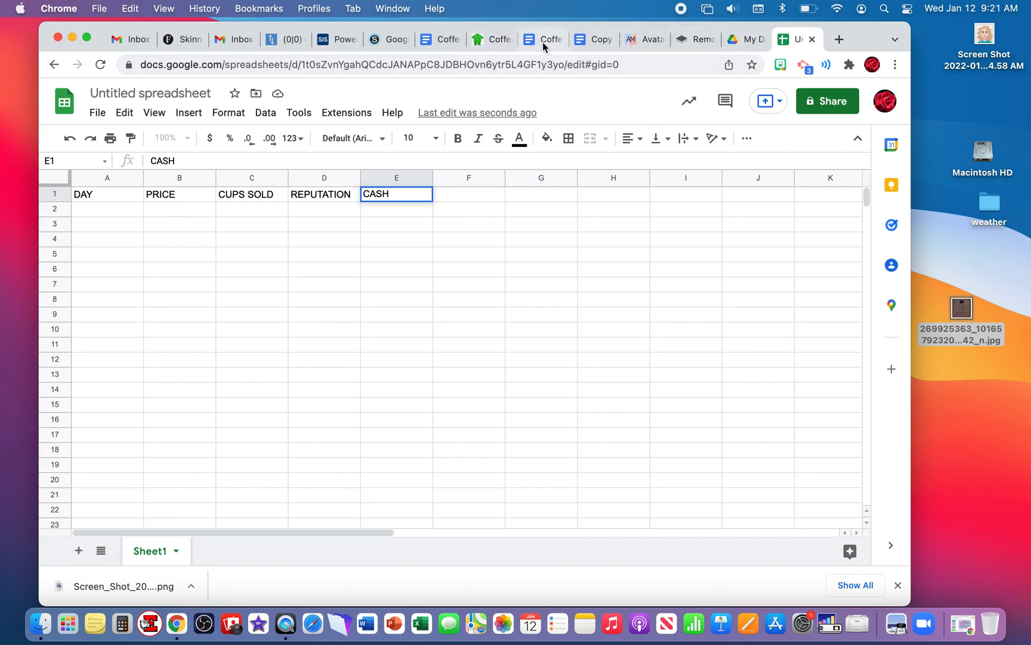
# Check the heading order in the sample table of the Coffee Shop Instructions document, and return to the spreadsheet.
pyautogui.click(489, 39)
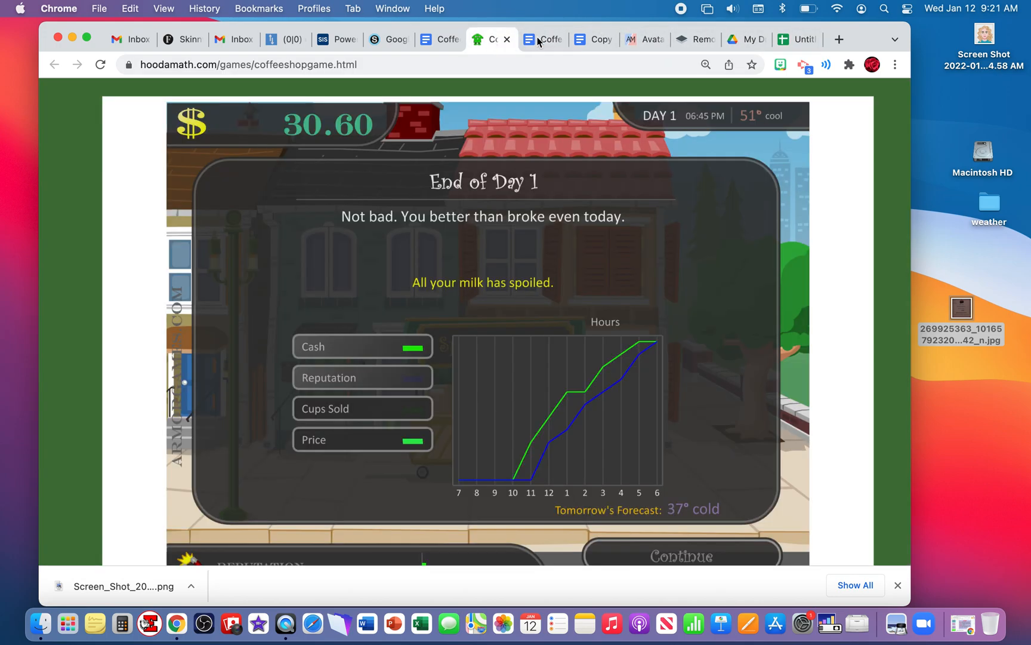
pyautogui.click(539, 39)
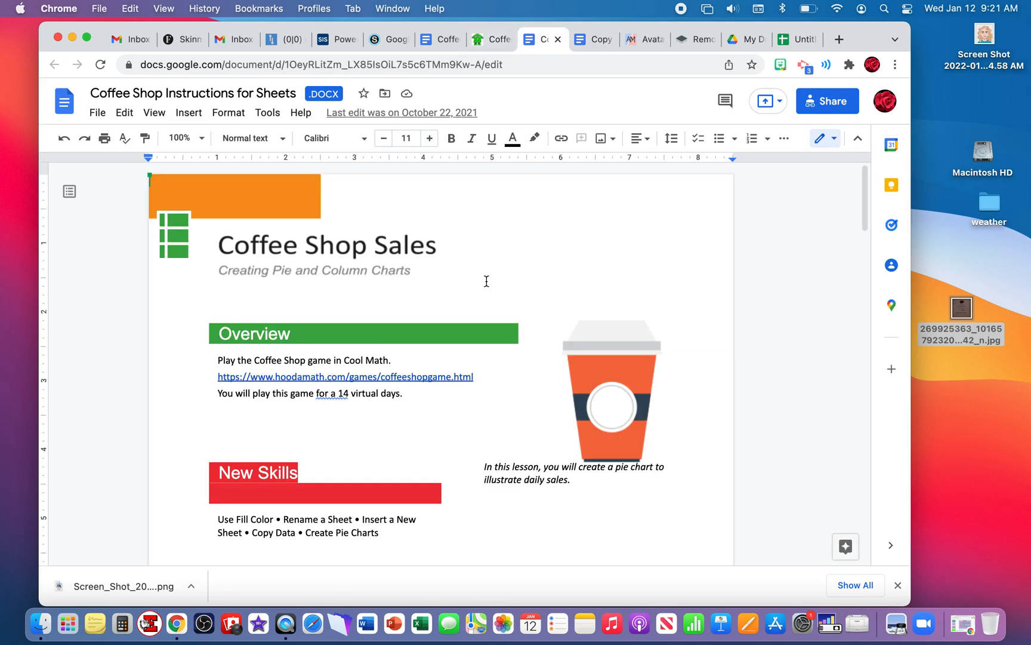
pyautogui.scroll(-15, 487, 281)
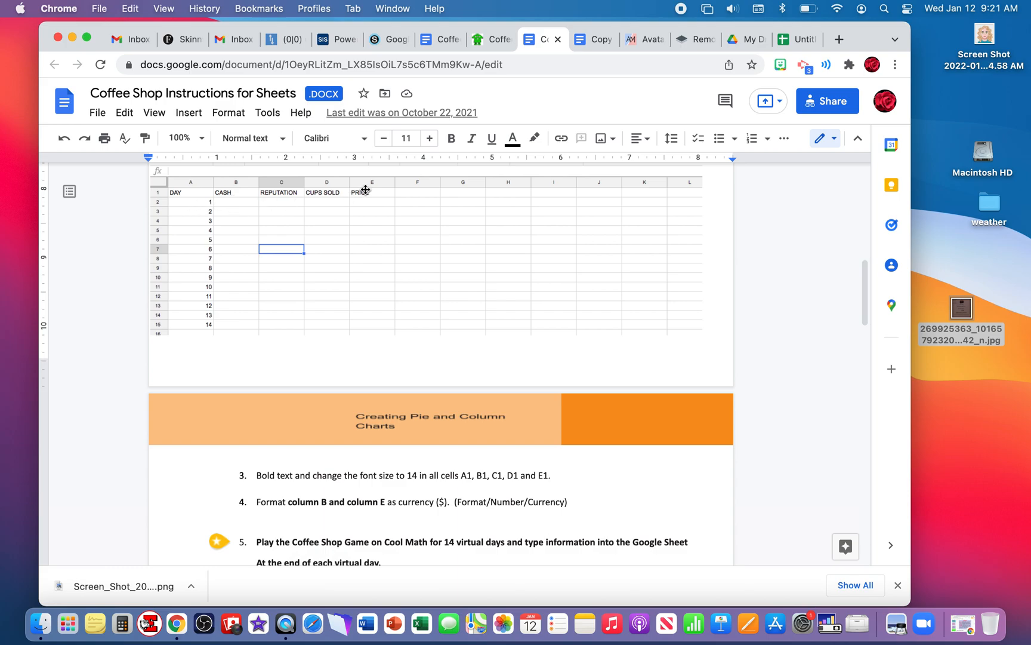
pyautogui.click(798, 38)
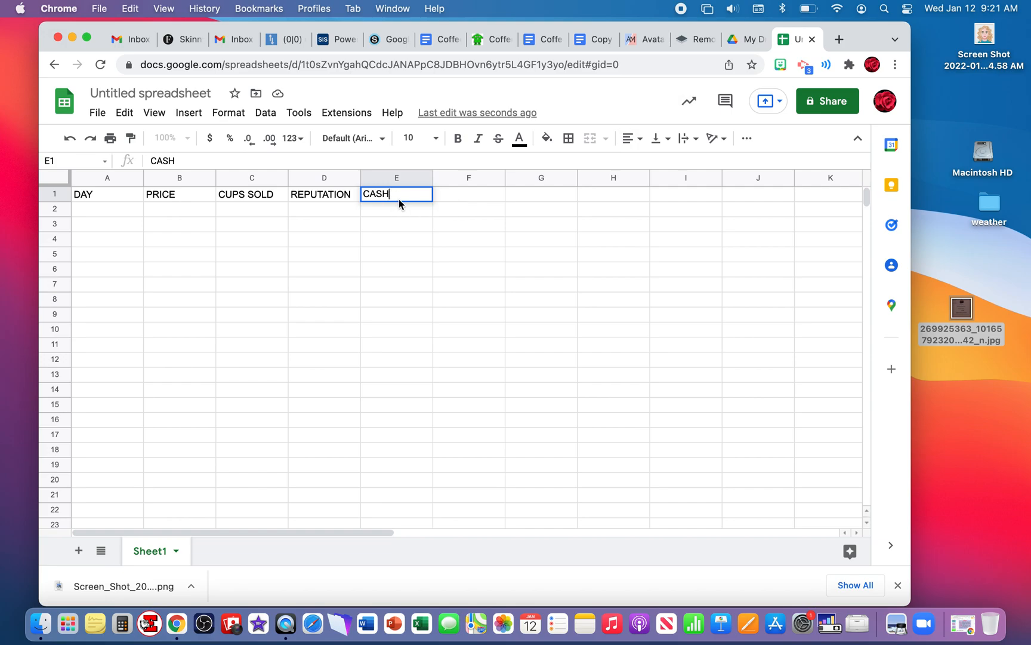
# Change the heading in E1 to PRICE and the heading in B1 to CASH.
pyautogui.doubleClick(403, 197)
pyautogui.moveTo(412, 183); pyautogui.dragTo(193, 217)
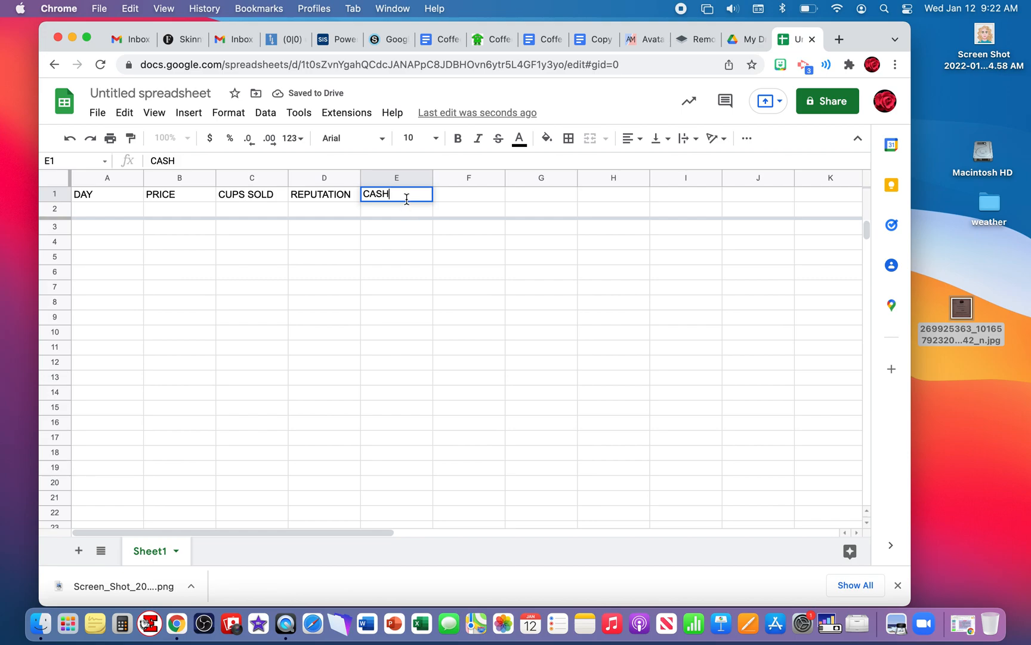
pyautogui.press('BackSpace')
pyautogui.write('PRICE')
pyautogui.click(185, 194)
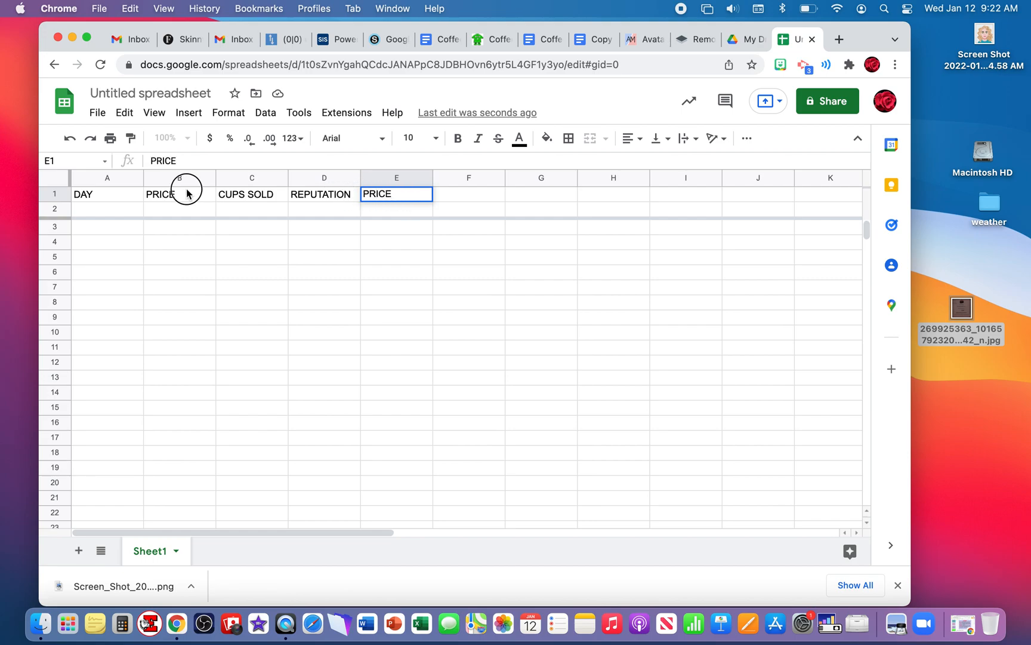
pyautogui.moveTo(150, 196); pyautogui.dragTo(126, 200)
pyautogui.click(172, 200)
pyautogui.doubleClick(192, 194)
pyautogui.write('CASH')
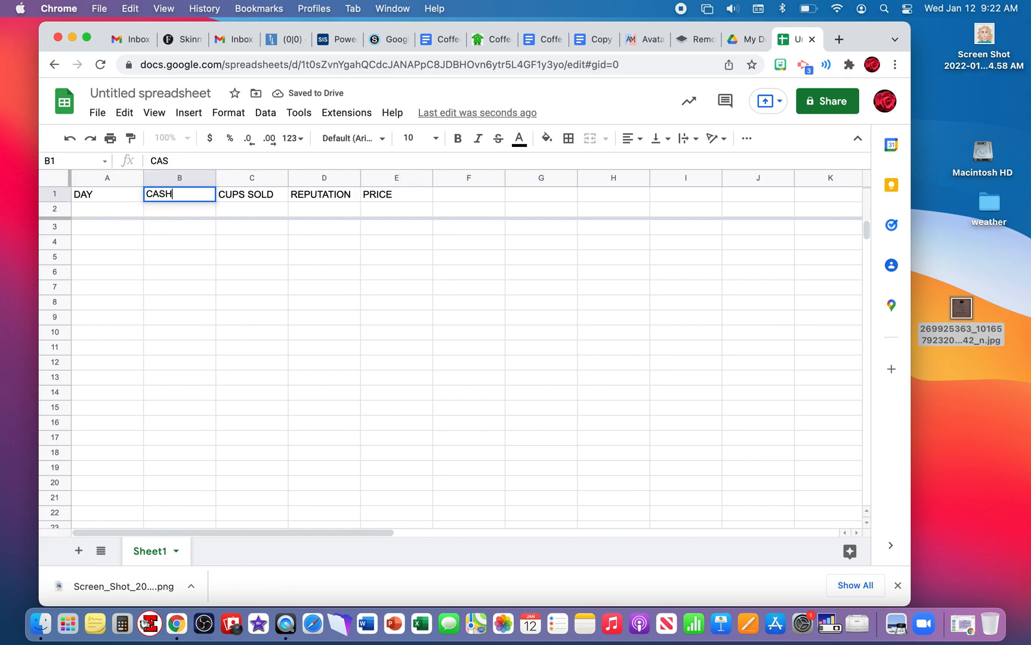
# Fill the DAY column with the numbers 1 to 14 in cells A2 through A15, correcting A11 to 10.
pyautogui.click(119, 214)
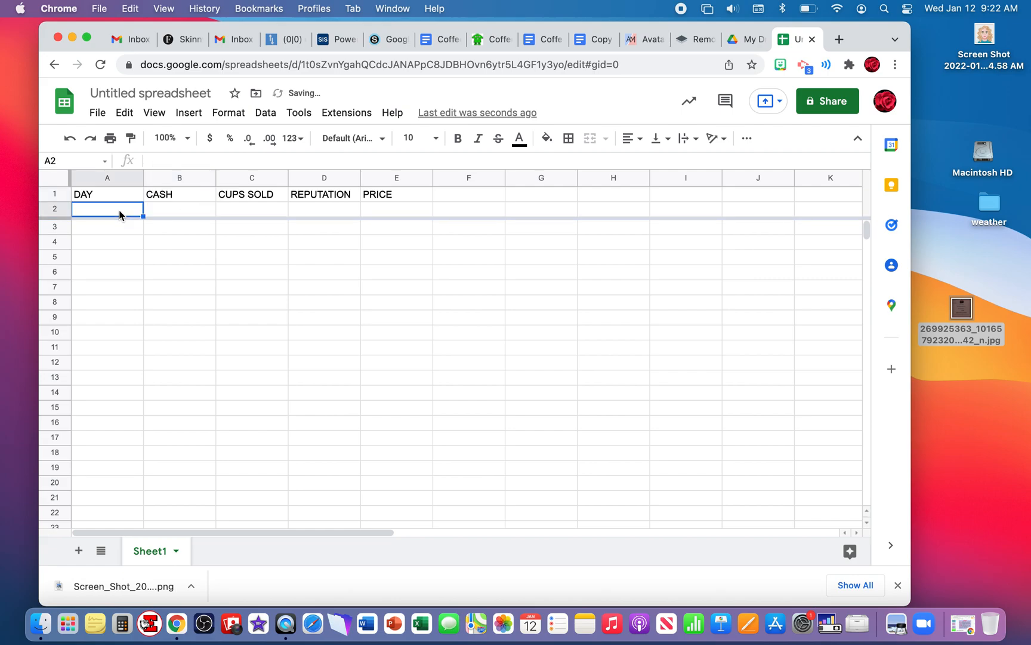
pyautogui.write('1')
pyautogui.press('Return')
pyautogui.write('2')
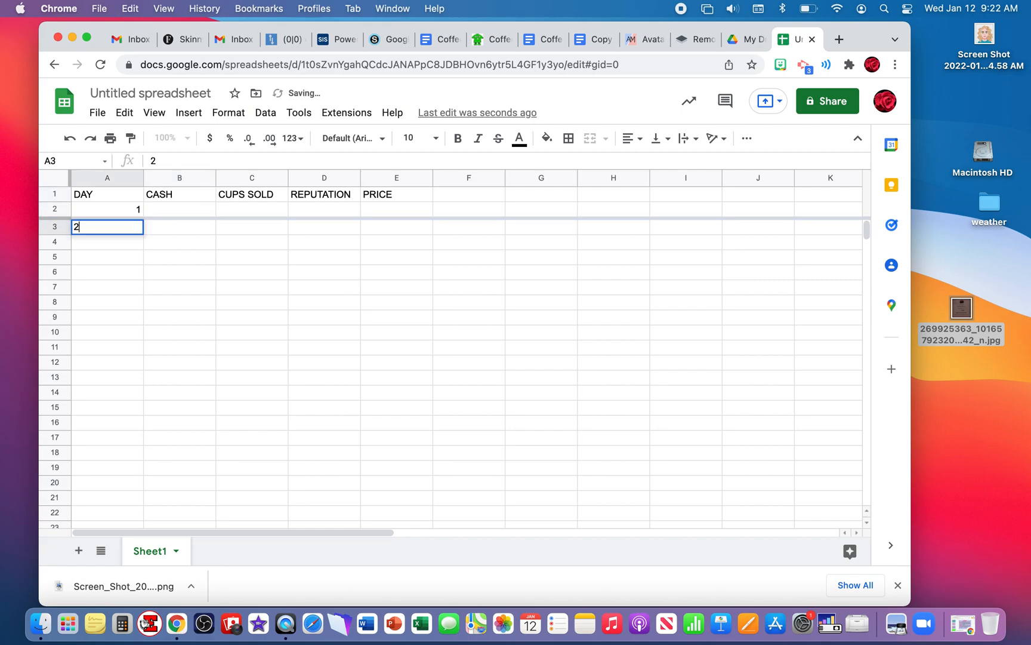
pyautogui.press('Return')
pyautogui.write('3')
pyautogui.press('Return')
pyautogui.write('4')
pyautogui.press('Return')
pyautogui.write('5')
pyautogui.press('Return')
pyautogui.write('6')
pyautogui.press('Return')
pyautogui.write('7')
pyautogui.press('Return')
pyautogui.write('8')
pyautogui.press('Return')
pyautogui.write('9')
pyautogui.press('Return')
pyautogui.write('19')
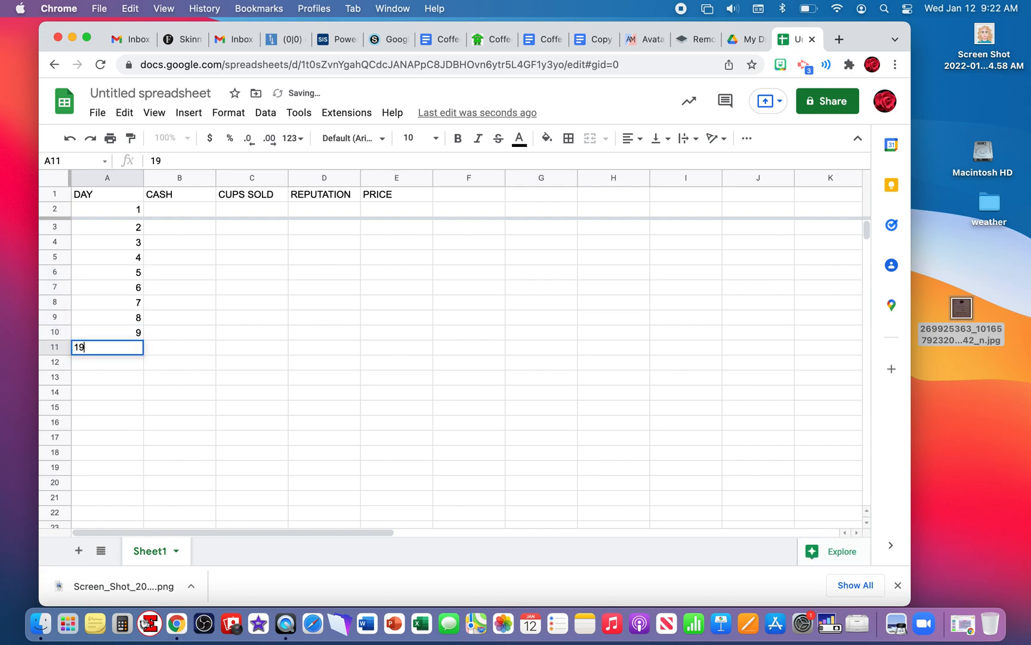
pyautogui.press('Return')
pyautogui.write('1')
pyautogui.press('Return')
pyautogui.write('12')
pyautogui.press('Return')
pyautogui.write('13')
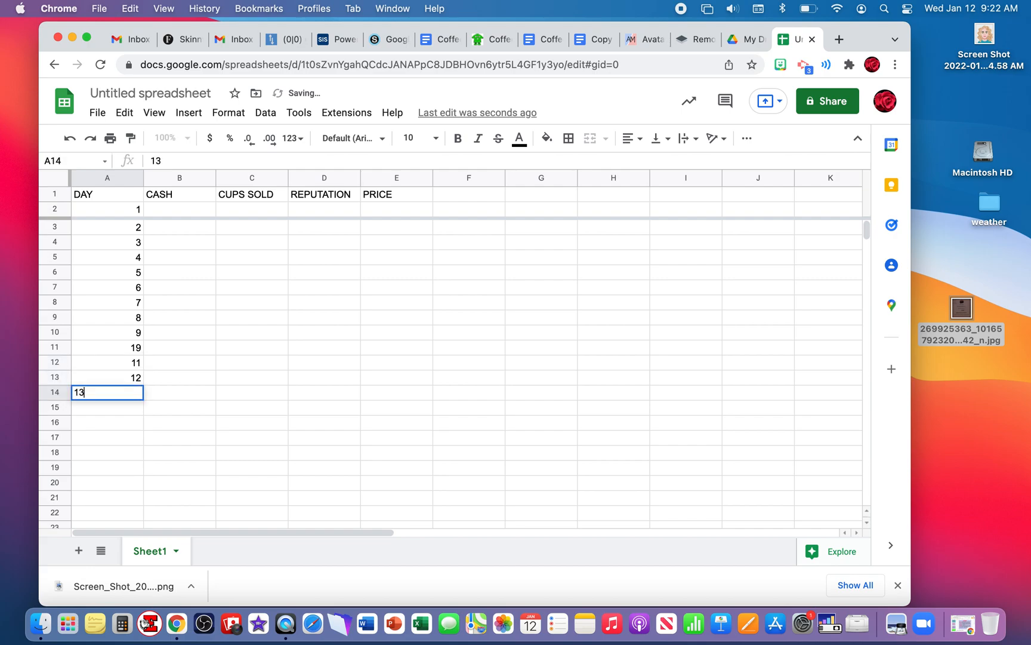
pyautogui.press('Return')
pyautogui.write('1')
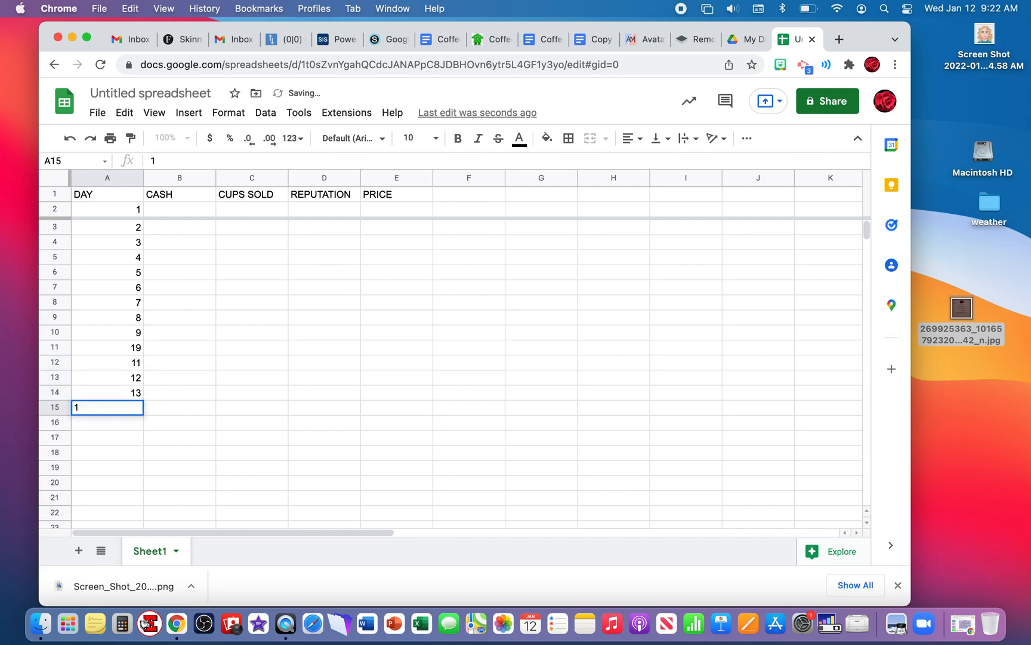
pyautogui.write('Q4')
pyautogui.doubleClick(139, 346)
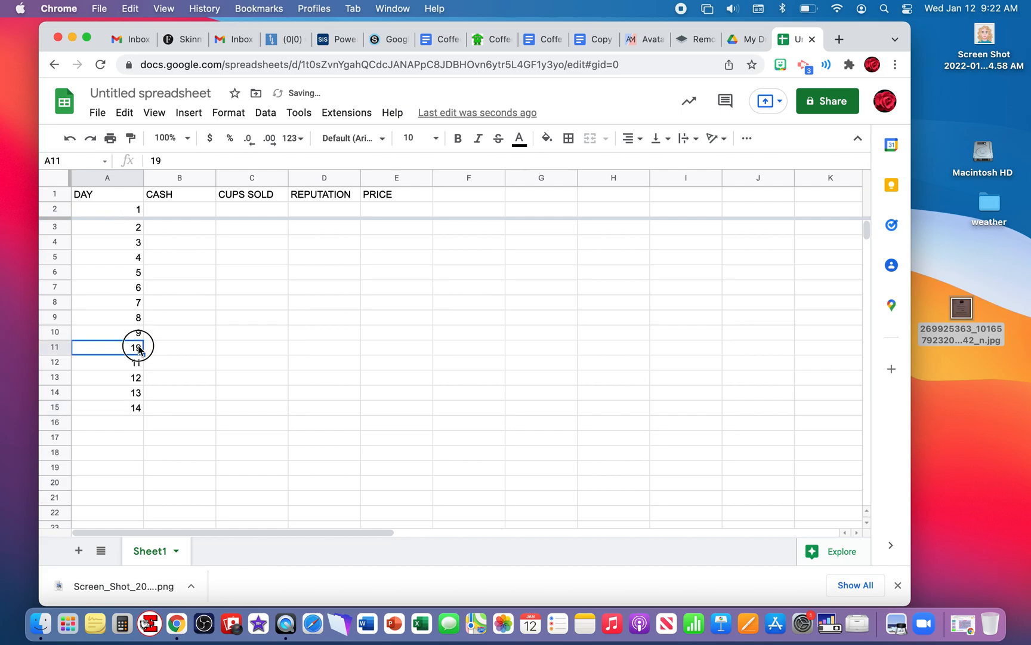
pyautogui.write('1-')
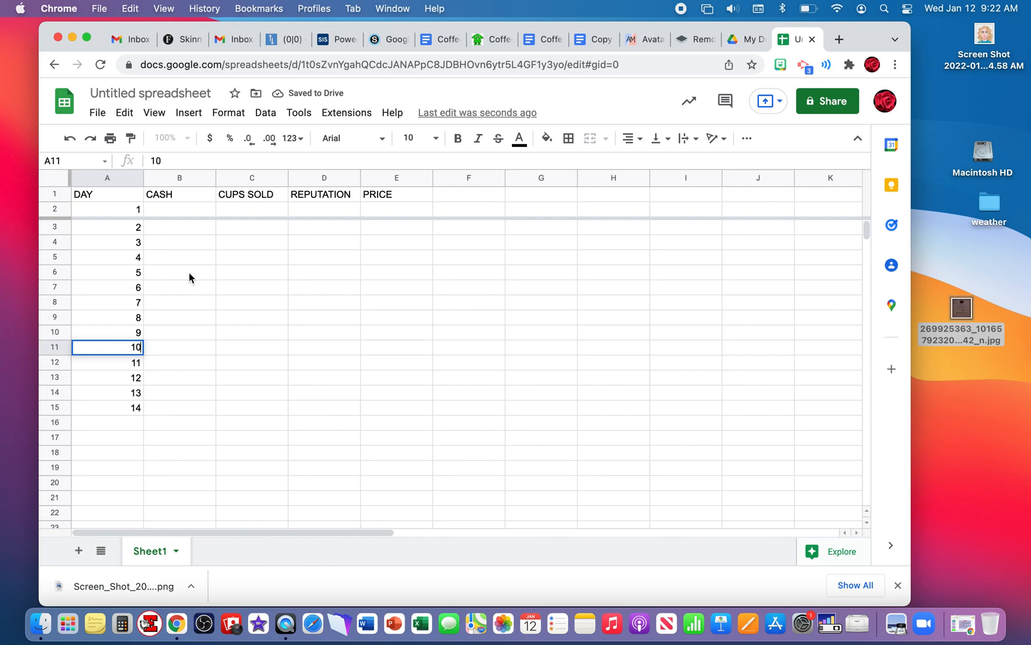
# Select cell B2 for the Day 1 cash, and examine the Cash line of the End of Day 1 chart in the Coffee Shop game.
pyautogui.click(180, 214)
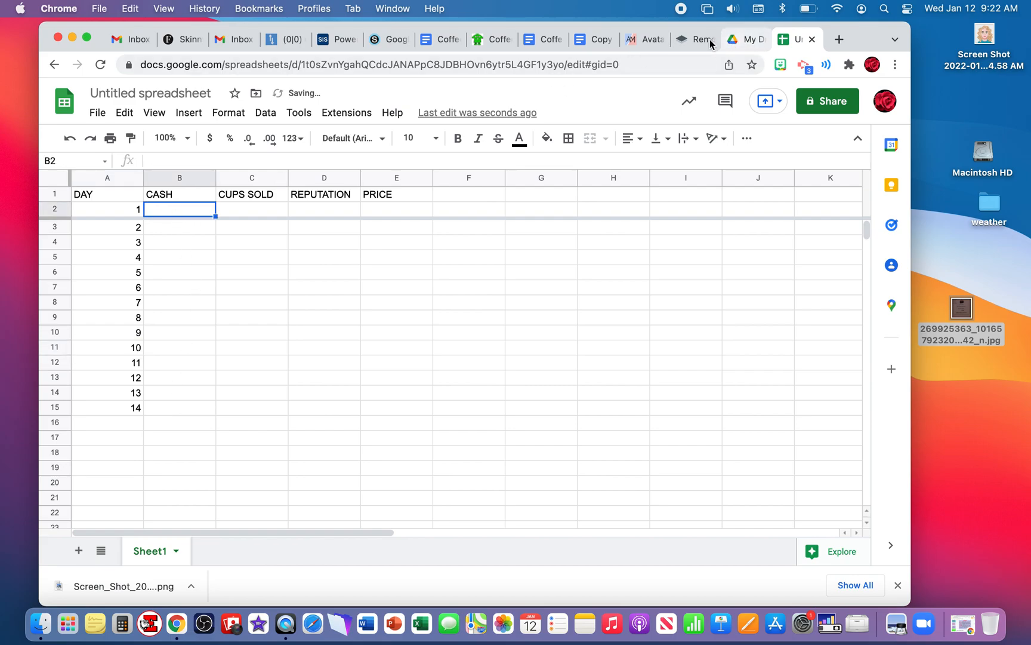
pyautogui.click(491, 40)
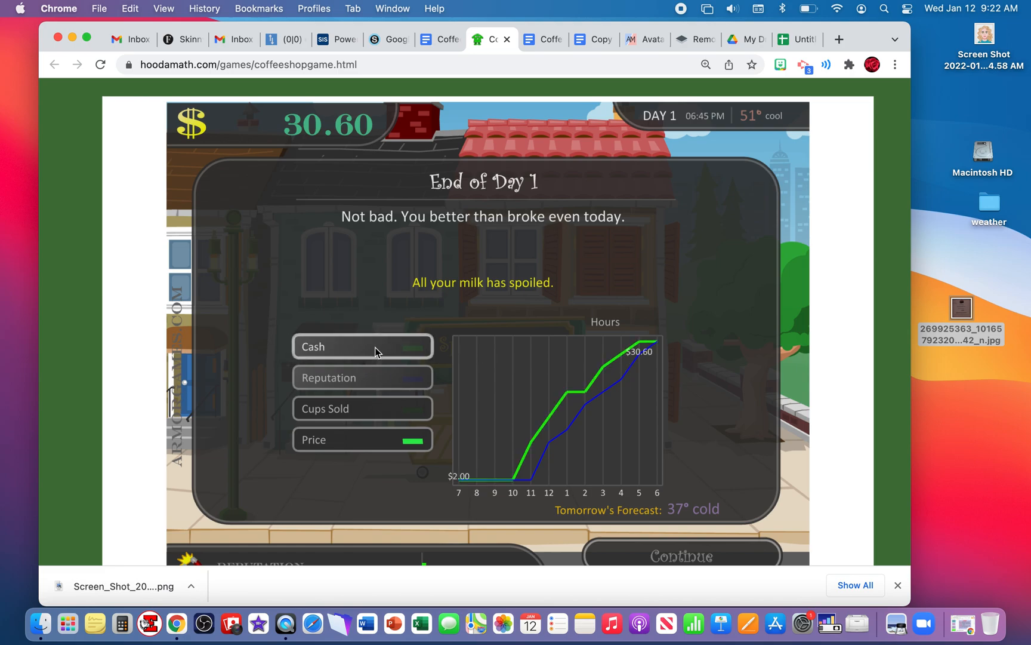
pyautogui.scroll(5, 374, 346)
pyautogui.hscroll(5, 375, 349)
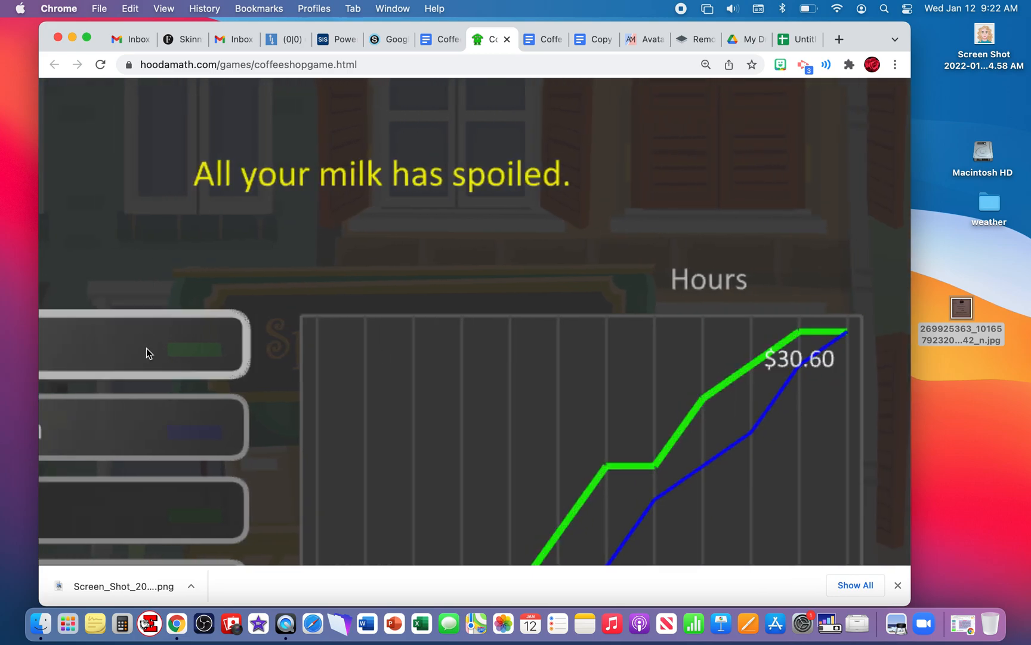
# Enter the Day 1 cash of 30.60 in cell B2 of the untitled spreadsheet.
pyautogui.scroll(-5, 195, 339)
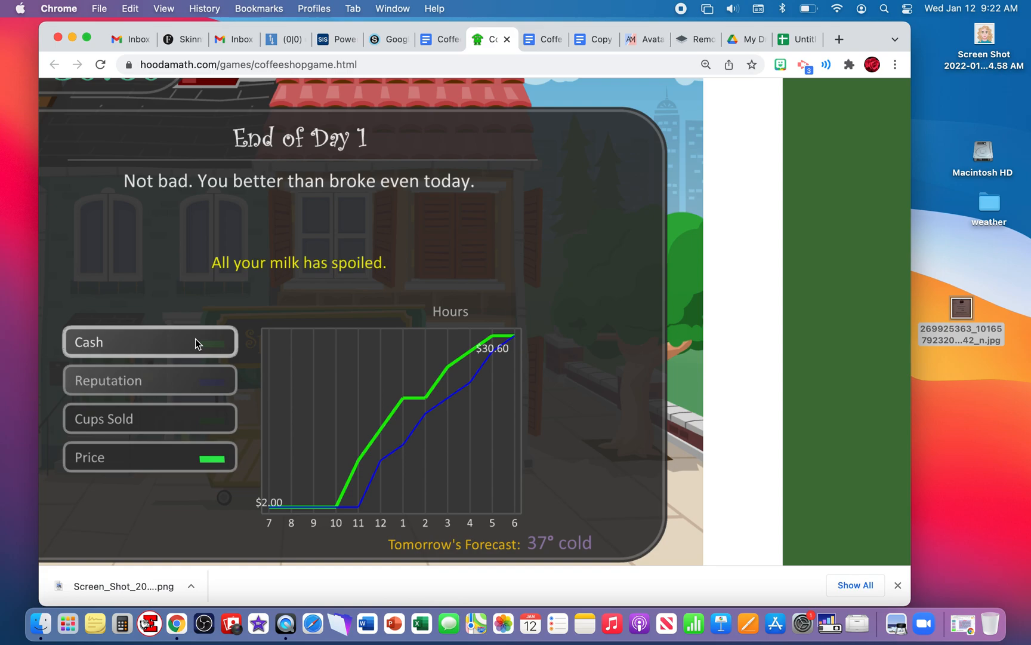
pyautogui.click(800, 39)
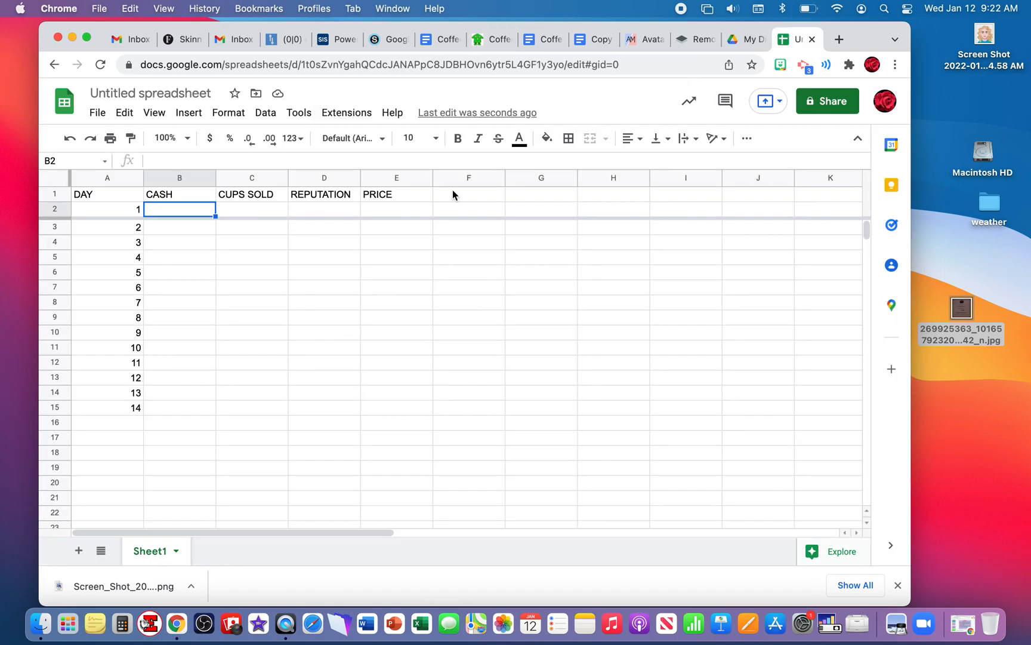
pyautogui.write('30.60')
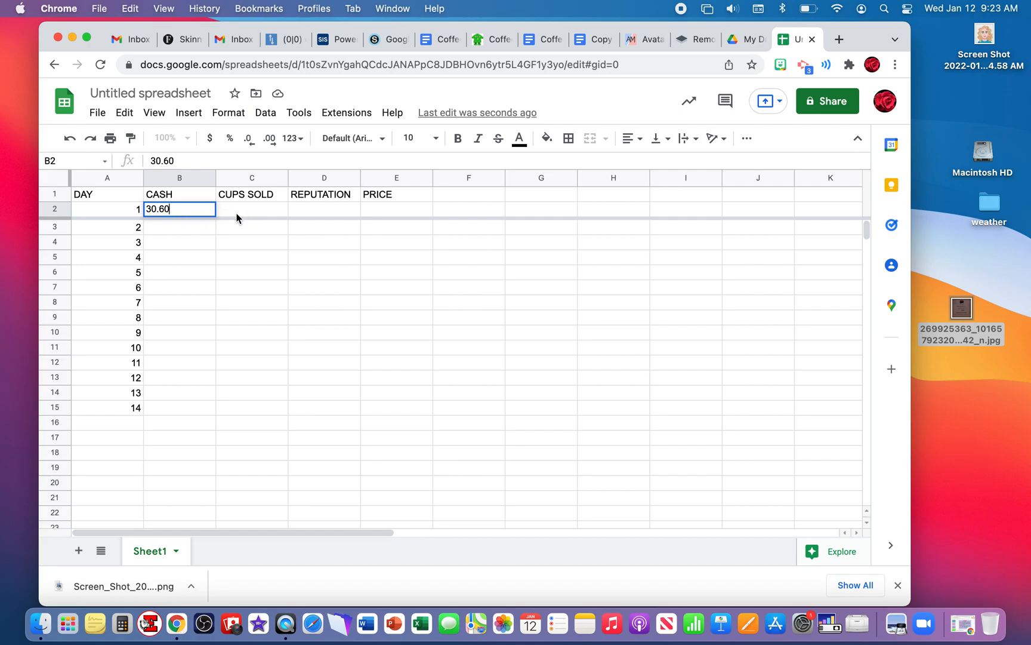
# Check the Reputation line of the End of Day 1 chart in the game, and enter 4 as the Day 1 reputation in D2.
pyautogui.click(492, 40)
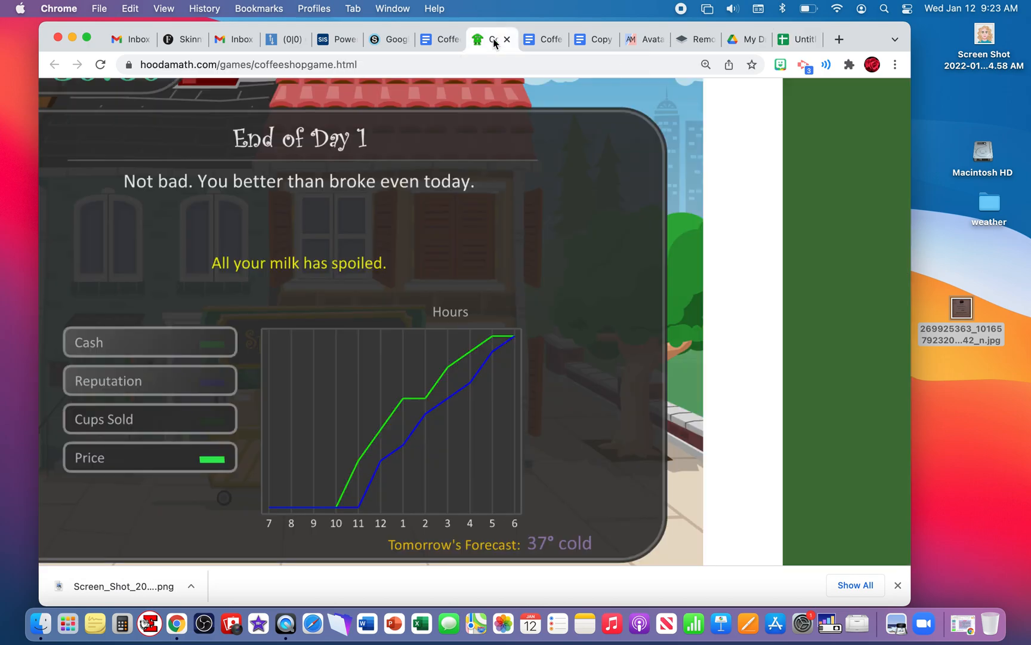
pyautogui.click(148, 387)
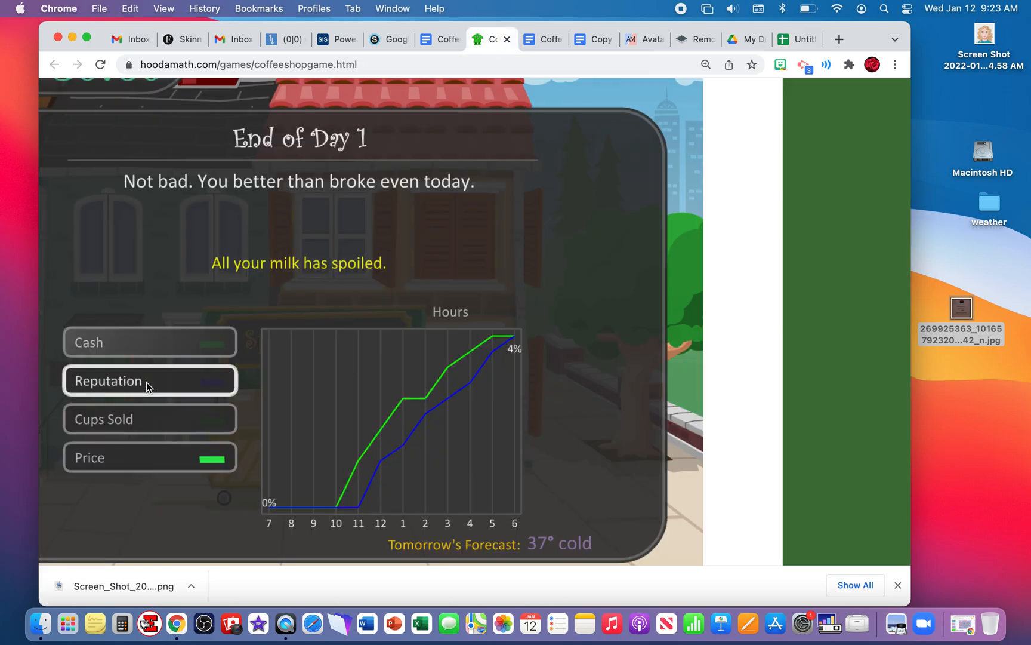
pyautogui.click(797, 40)
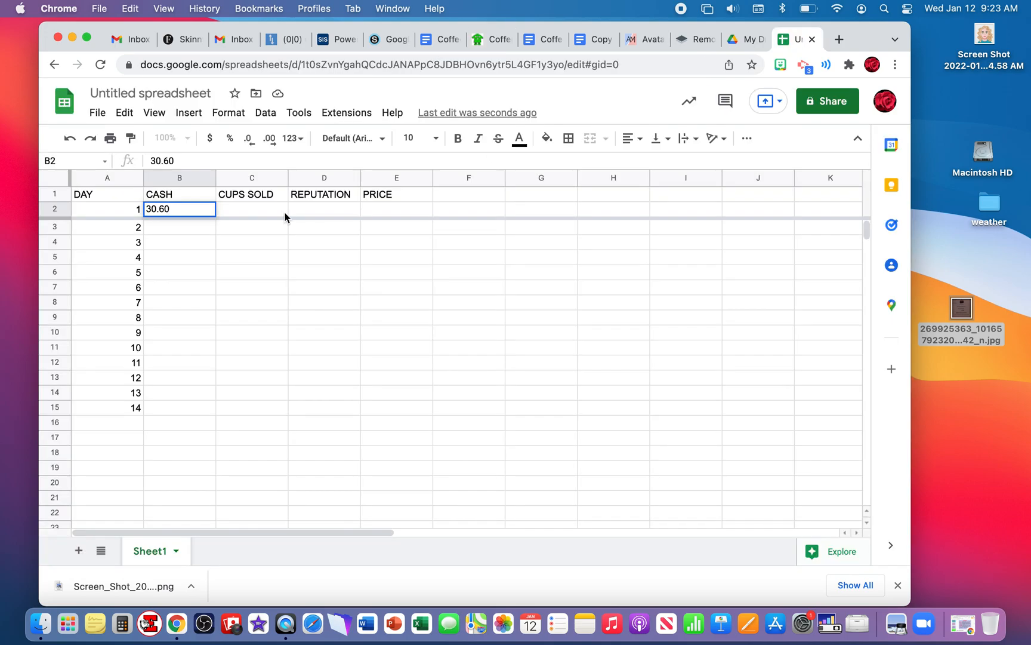
pyautogui.click(257, 212)
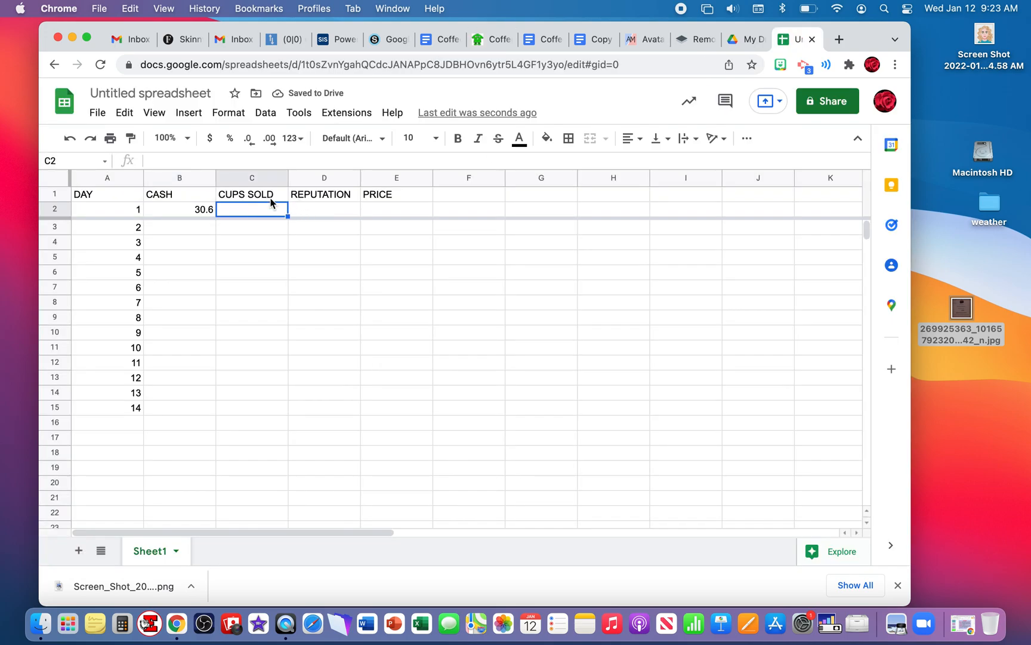
pyautogui.click(321, 213)
pyautogui.write('4')
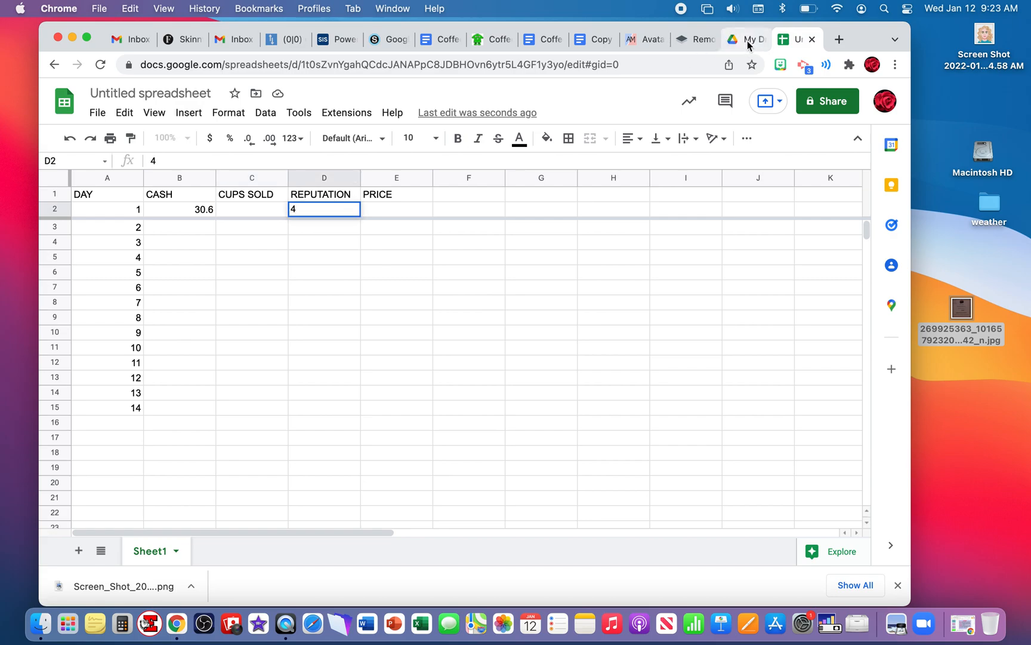
# Check the Cups Sold data on the End of Day 1 chart in the game, and enter 11 in C2 of the spreadsheet.
pyautogui.click(489, 43)
pyautogui.click(151, 355)
pyautogui.click(145, 421)
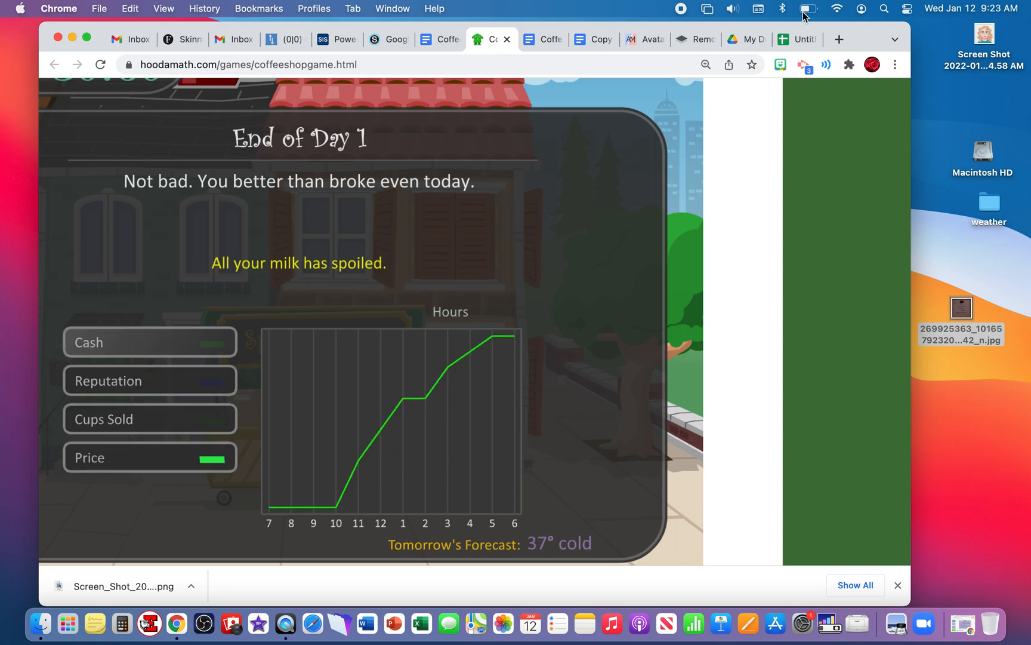
pyautogui.click(800, 39)
pyautogui.write('4')
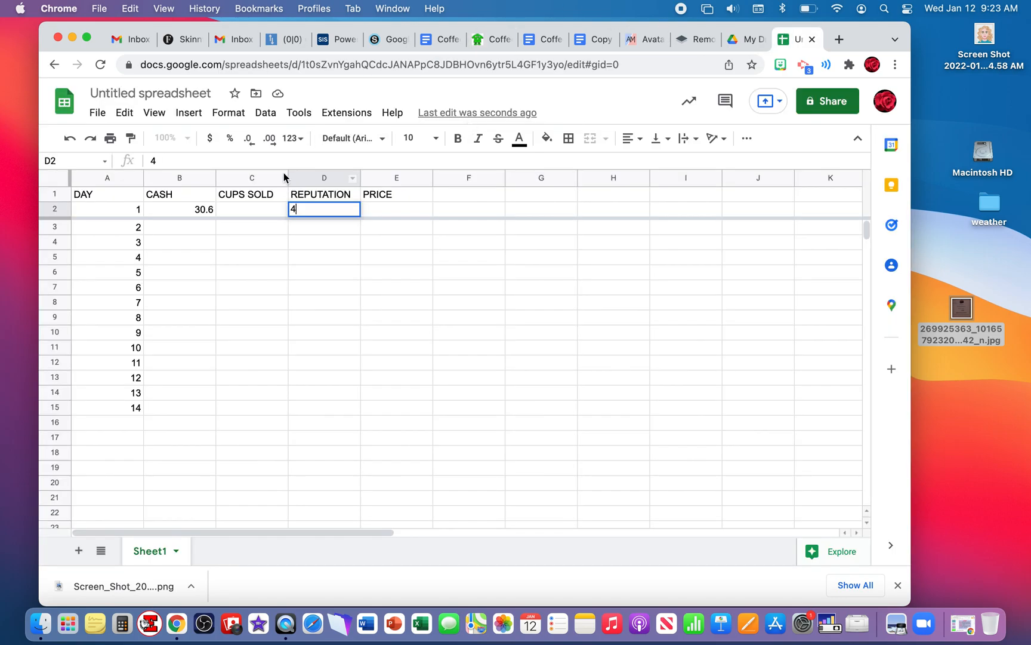
pyautogui.click(250, 215)
pyautogui.write('11')
# Enter the Day 1 price of 2.50 in E2, and select cell B3 for the Day 2 cash.
pyautogui.click(396, 212)
pyautogui.write('2.50')
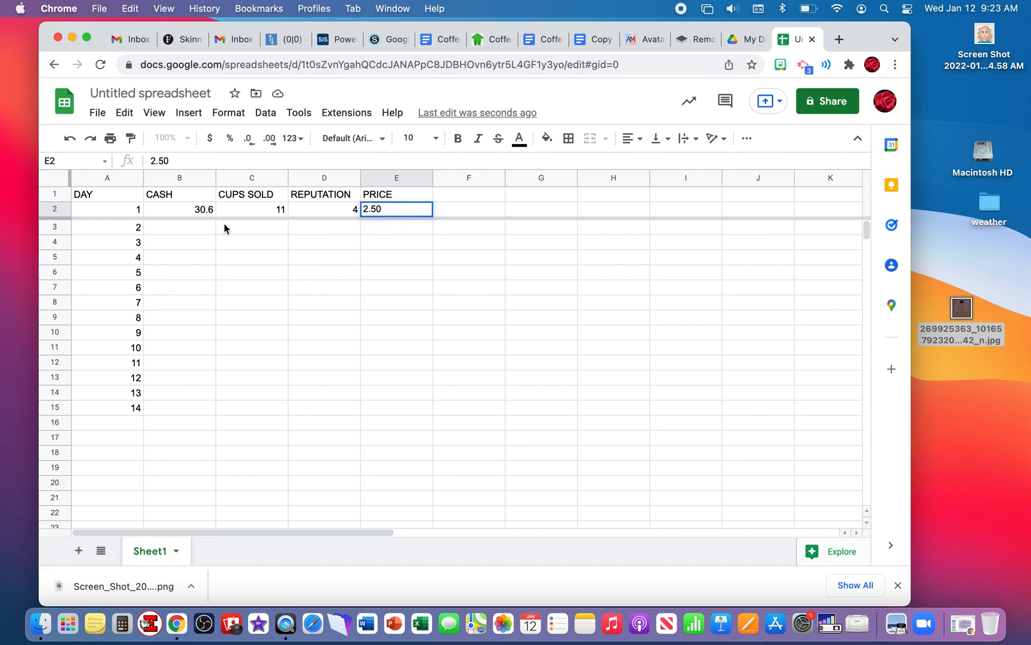
pyautogui.click(190, 230)
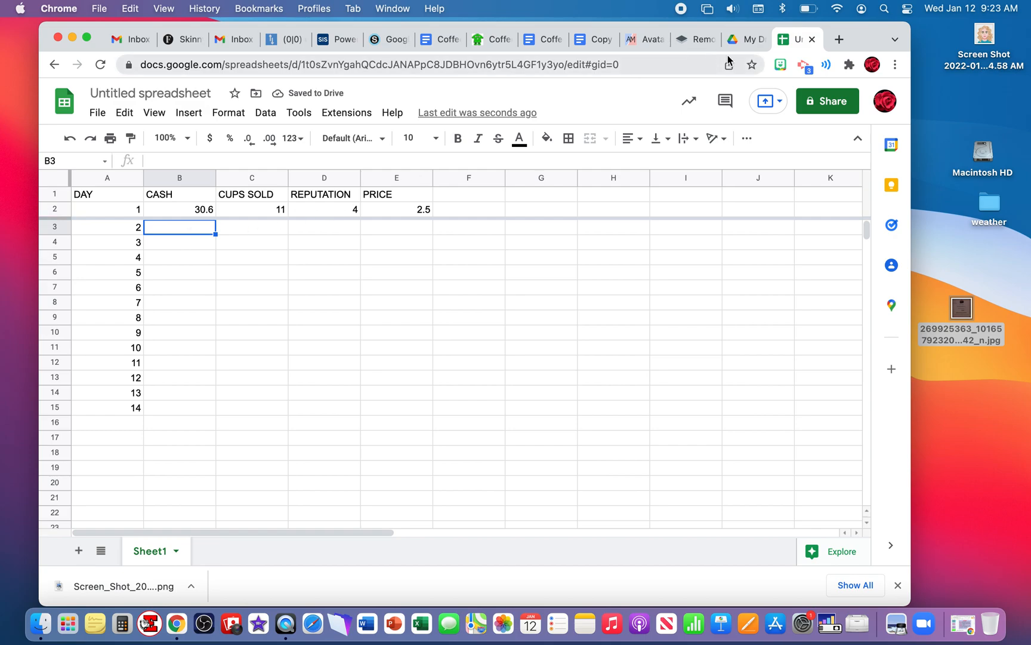
# Return to the Coffee Shop game, reduce the page zoom so the whole report fits, and continue to Day 2.
pyautogui.click(493, 39)
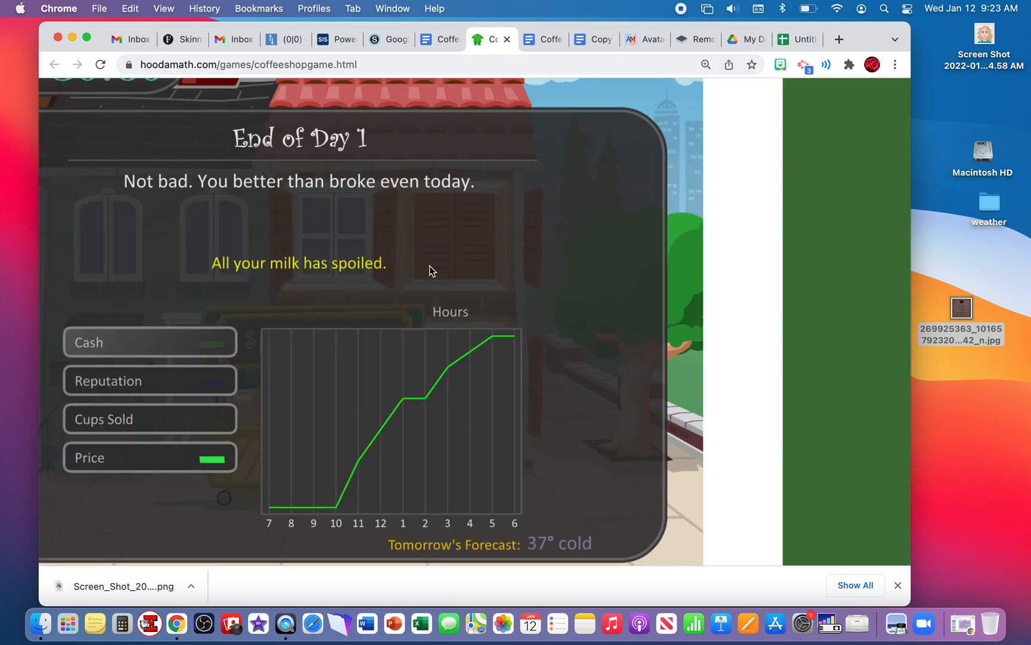
pyautogui.scroll(-2, 429, 267)
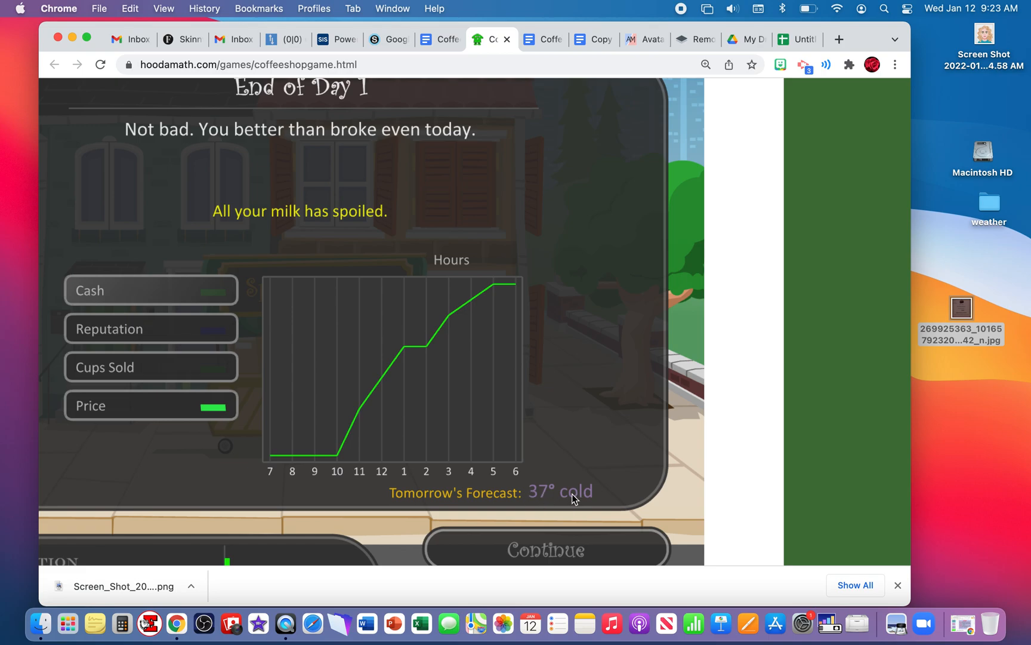
pyautogui.press('super+minus')
pyautogui.press('super+minus')
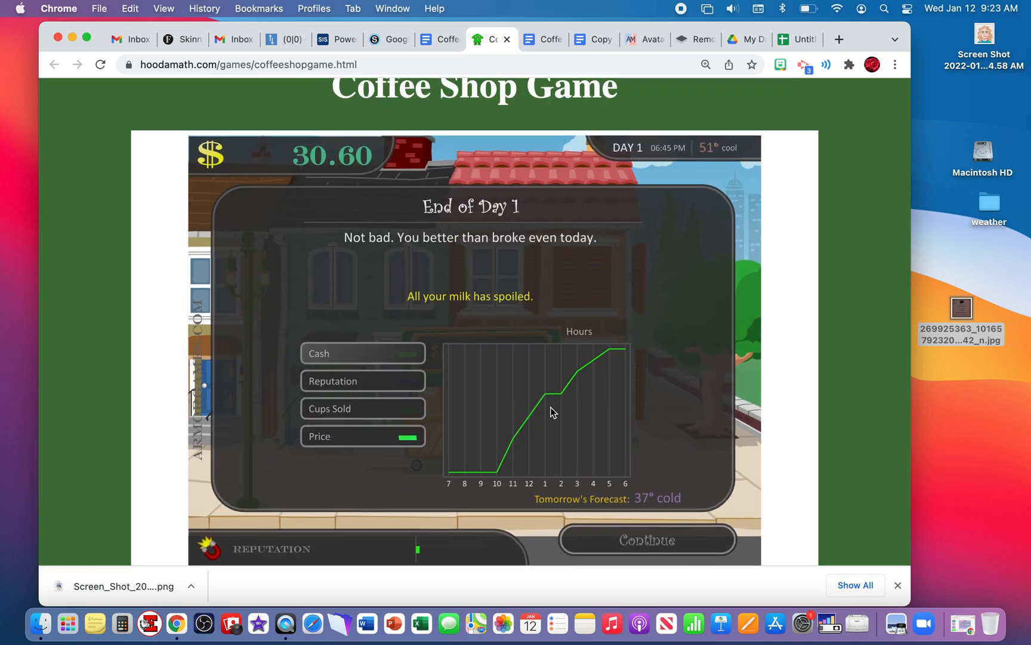
pyautogui.click(645, 543)
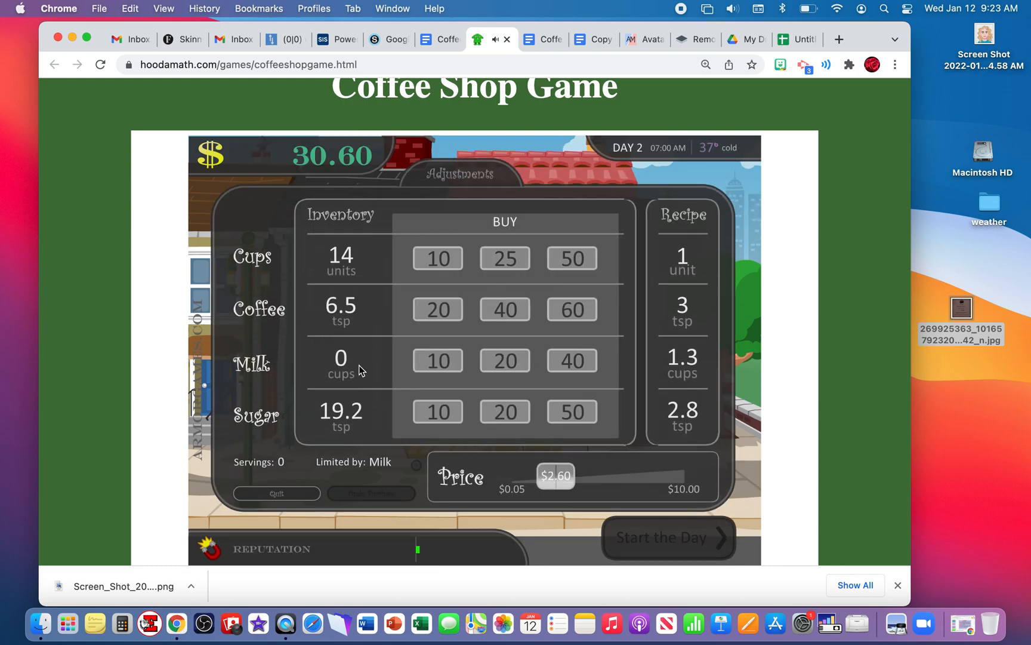
# Buy 40 cups of milk, 40 tsp of coffee and 10 tsp of sugar for Day 2, and set the price to $4.40.
pyautogui.click(566, 362)
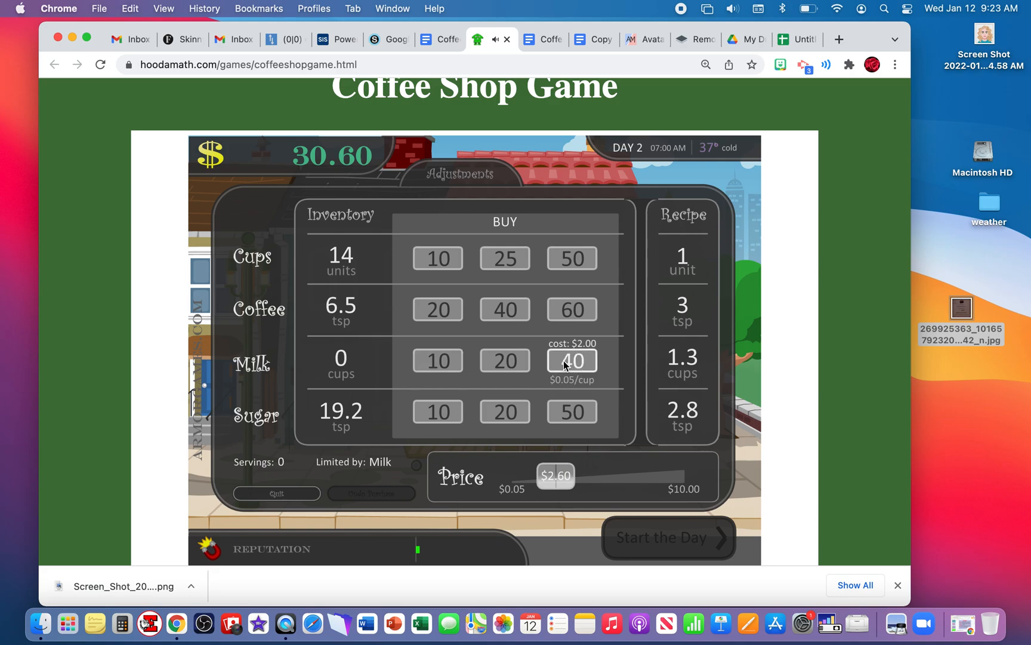
pyautogui.click(505, 309)
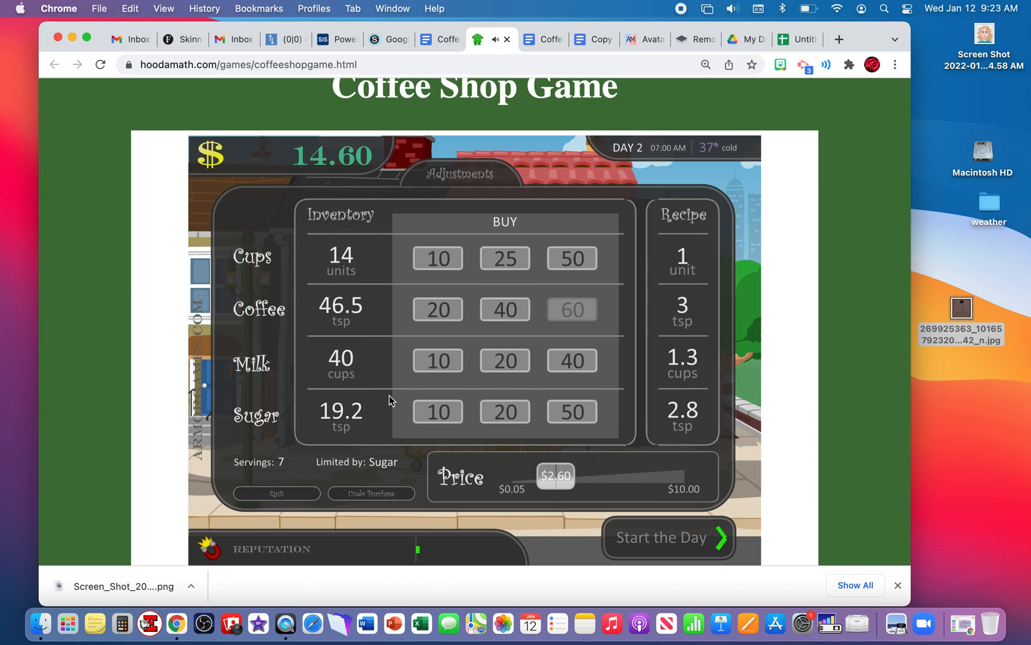
pyautogui.click(439, 416)
pyautogui.moveTo(556, 476); pyautogui.dragTo(588, 481)
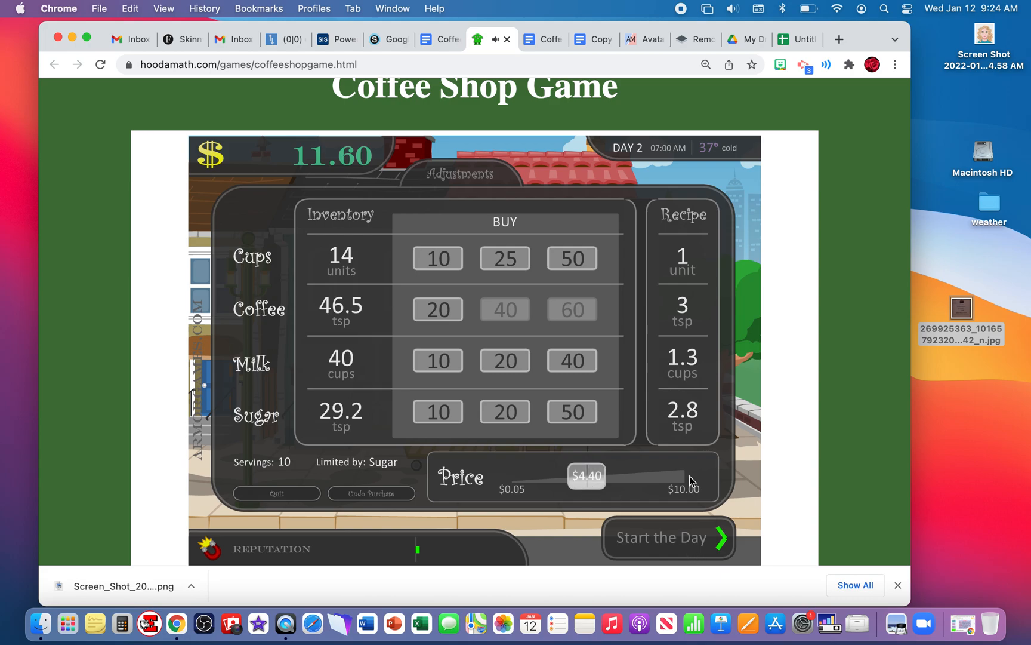
# Examine the Day 2 recipe amounts and the remaining cash in the game, and return to the spreadsheet.
pyautogui.scroll(3, 692, 481)
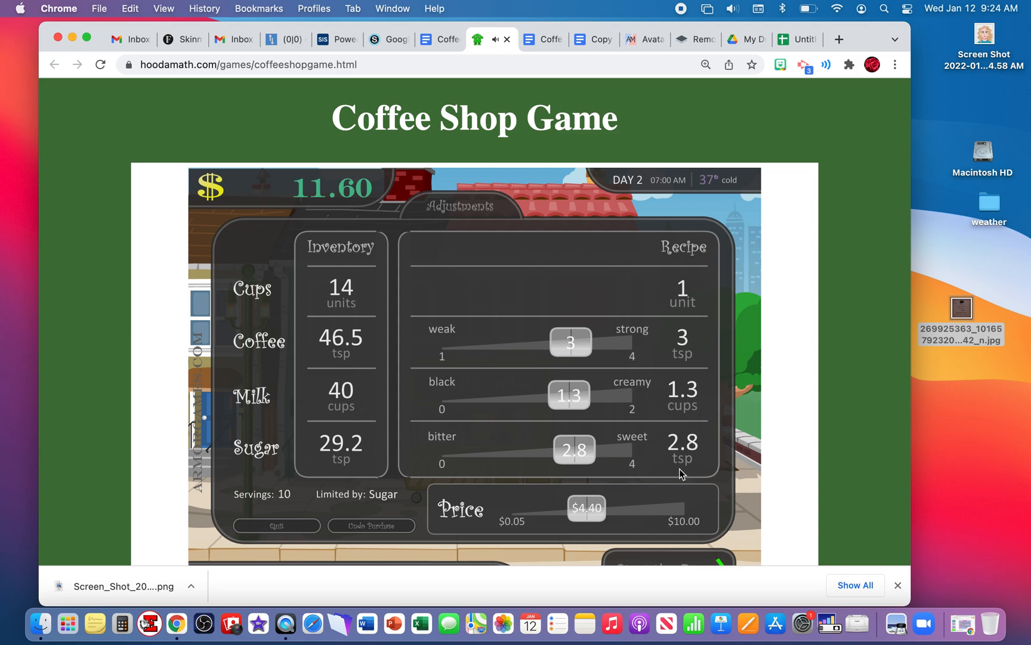
pyautogui.scroll(-3, 680, 475)
pyautogui.scroll(-2, 680, 474)
pyautogui.moveTo(365, 130)
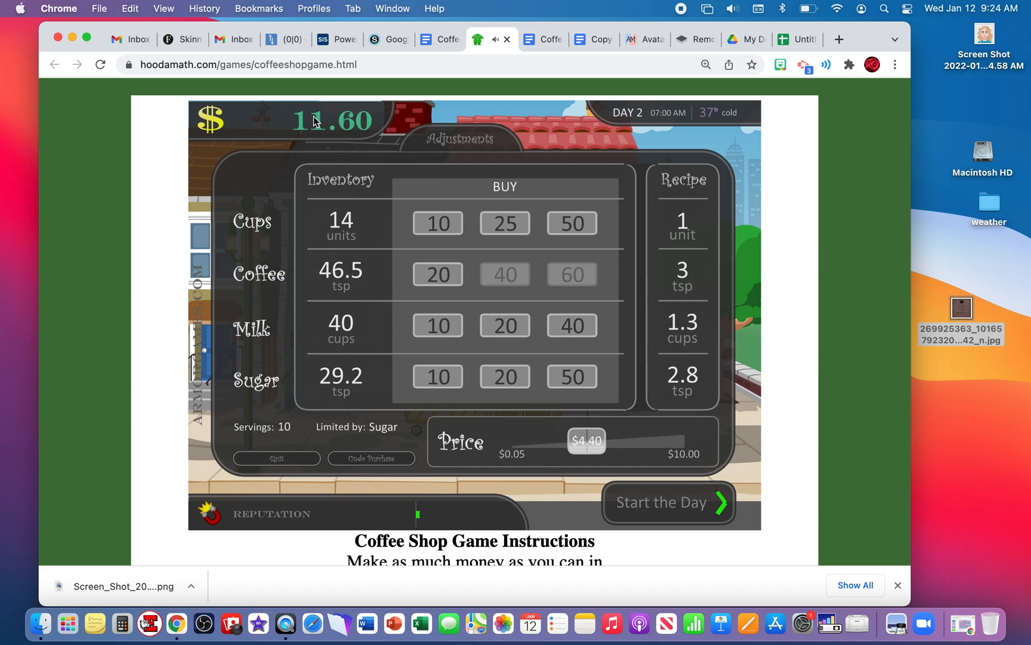
pyautogui.scroll(5, 314, 121)
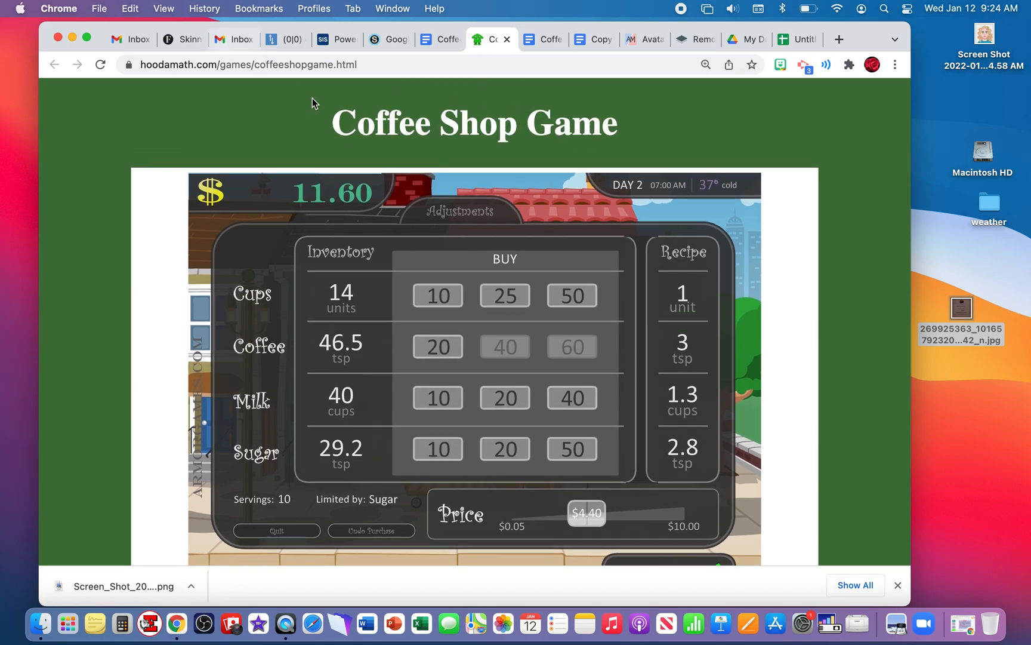
pyautogui.click(794, 39)
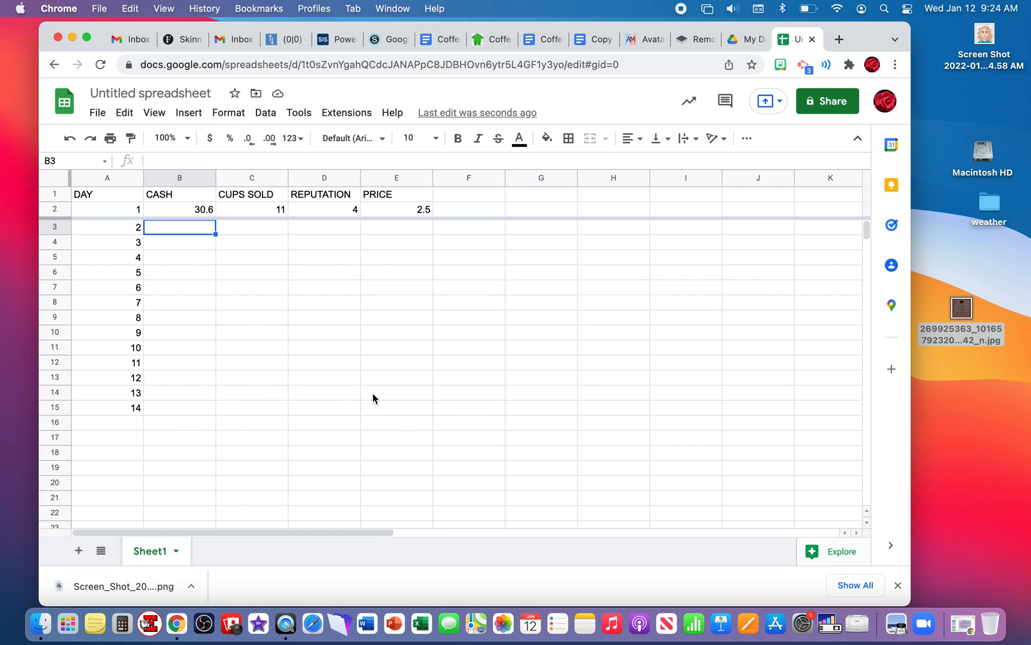
# Open the Google Sheets home page in a new browser tab.
pyautogui.click(839, 40)
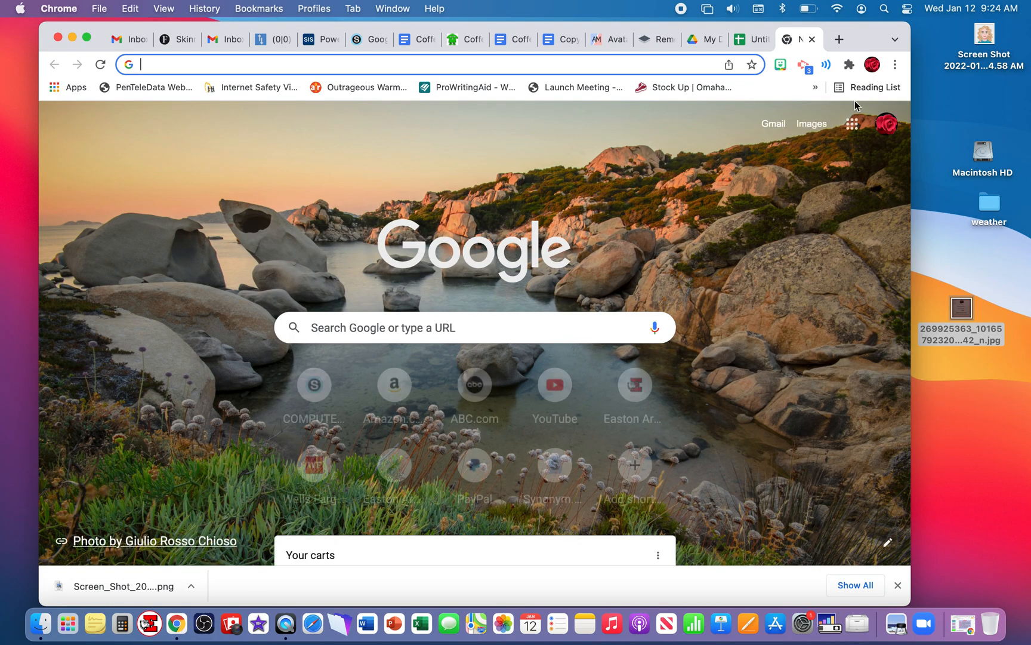
pyautogui.click(852, 123)
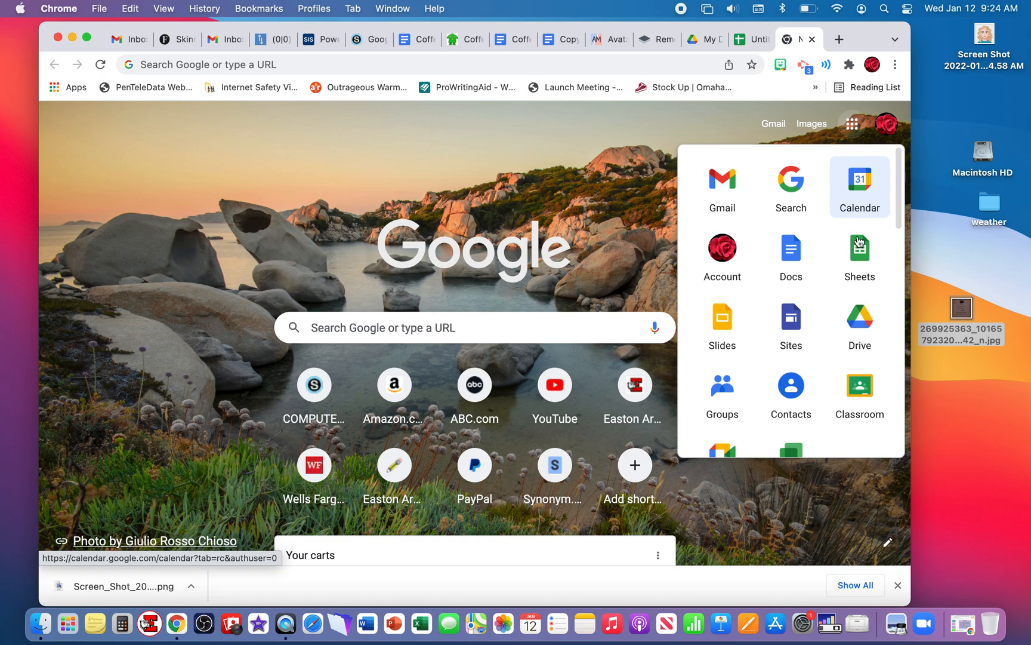
pyautogui.click(858, 241)
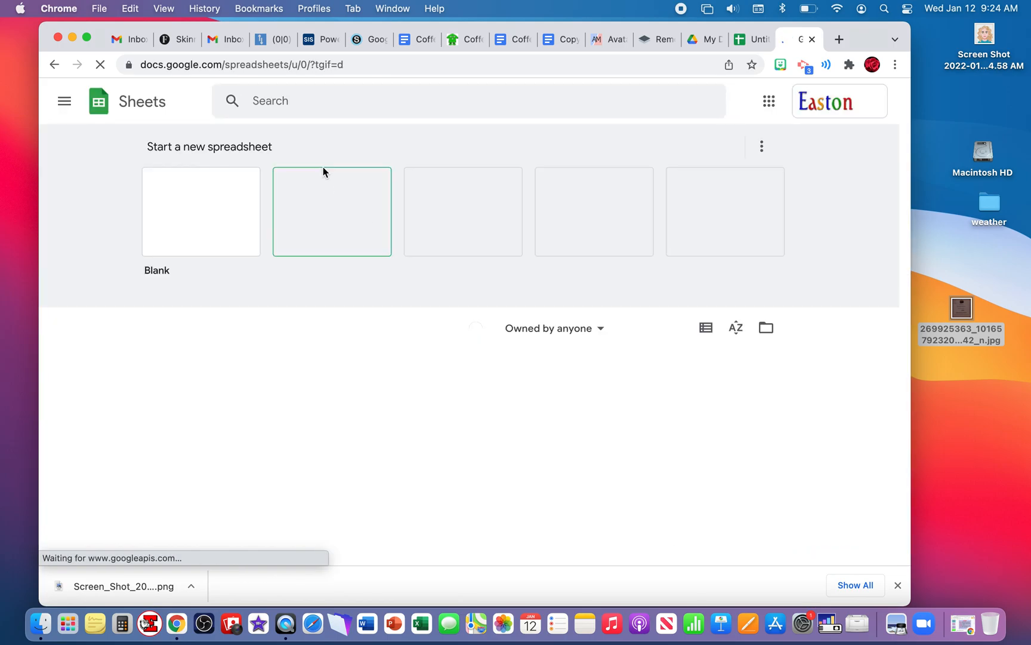
# Search the files for SAMPLE and open the Sample of Coffee Shop Sales spreadsheet.
pyautogui.click(309, 104)
pyautogui.write('SAM')
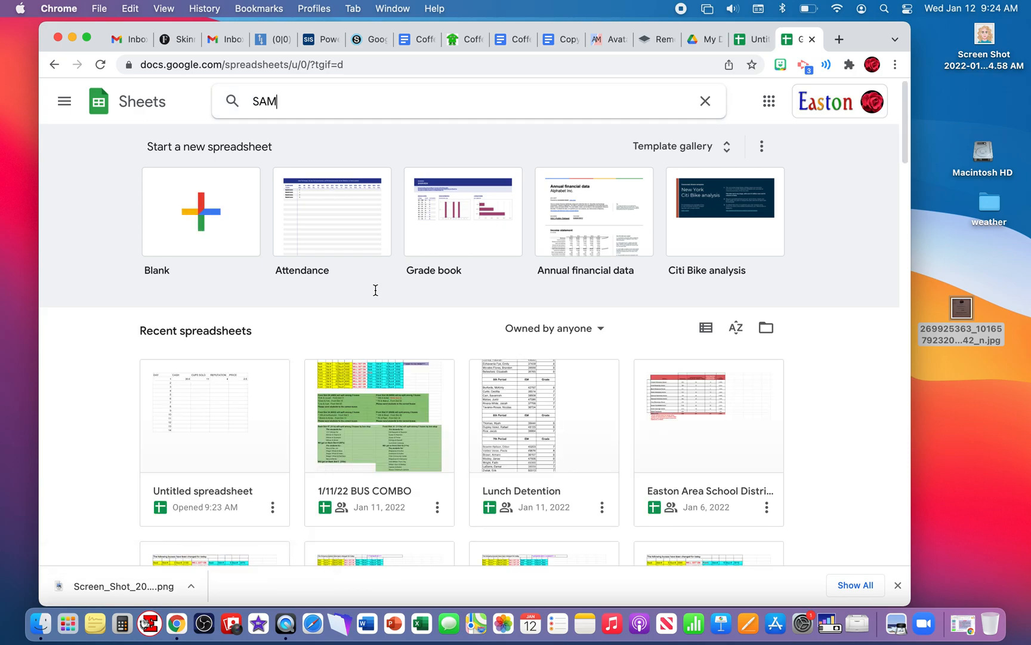
pyautogui.write('PLE')
pyautogui.press('Return')
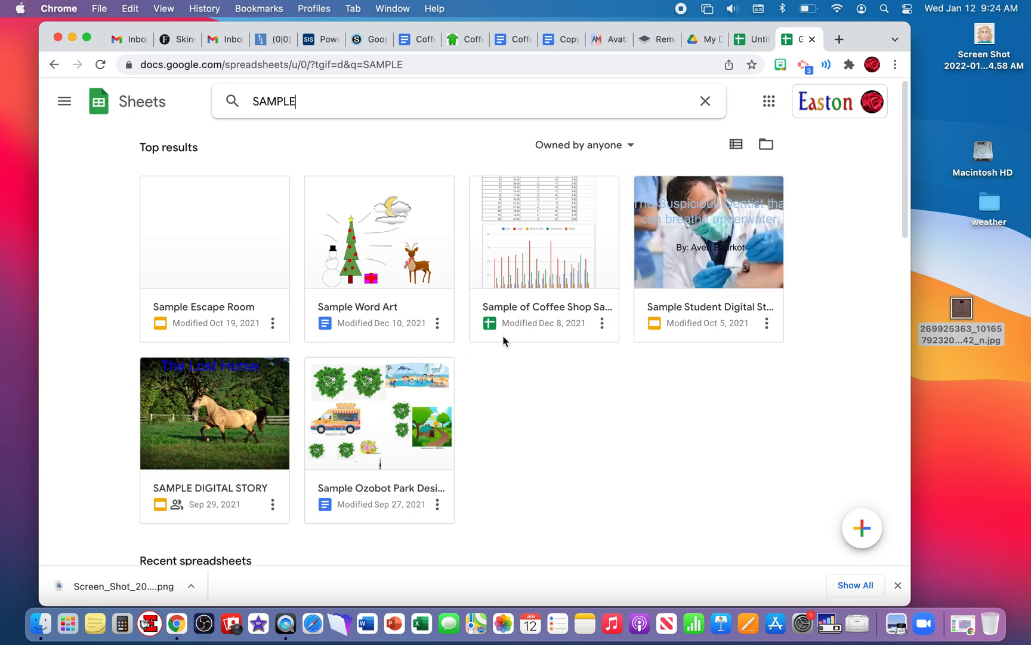
pyautogui.click(566, 267)
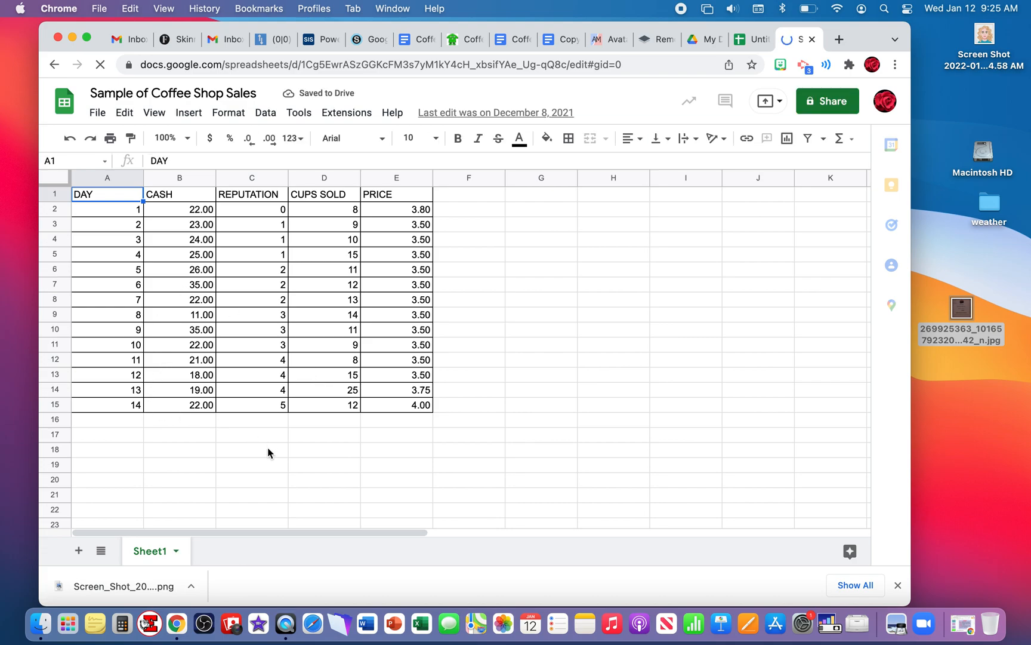
# Make the heading text in A1:E1 of the sample sheet red and bold.
pyautogui.click(209, 241)
pyautogui.moveTo(118, 198); pyautogui.dragTo(394, 204)
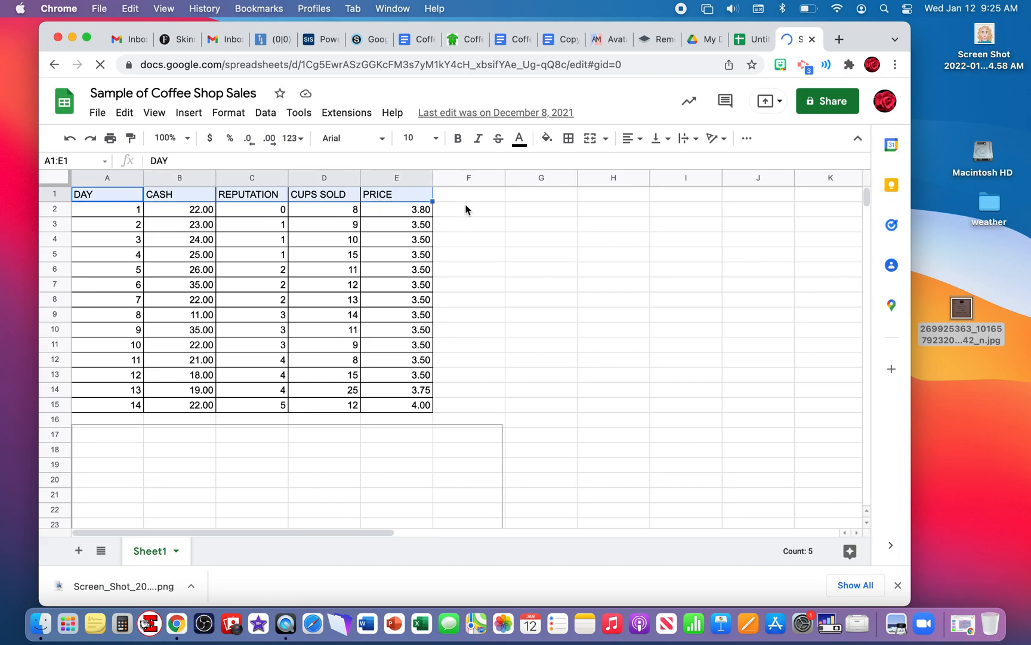
pyautogui.click(519, 140)
pyautogui.click(540, 239)
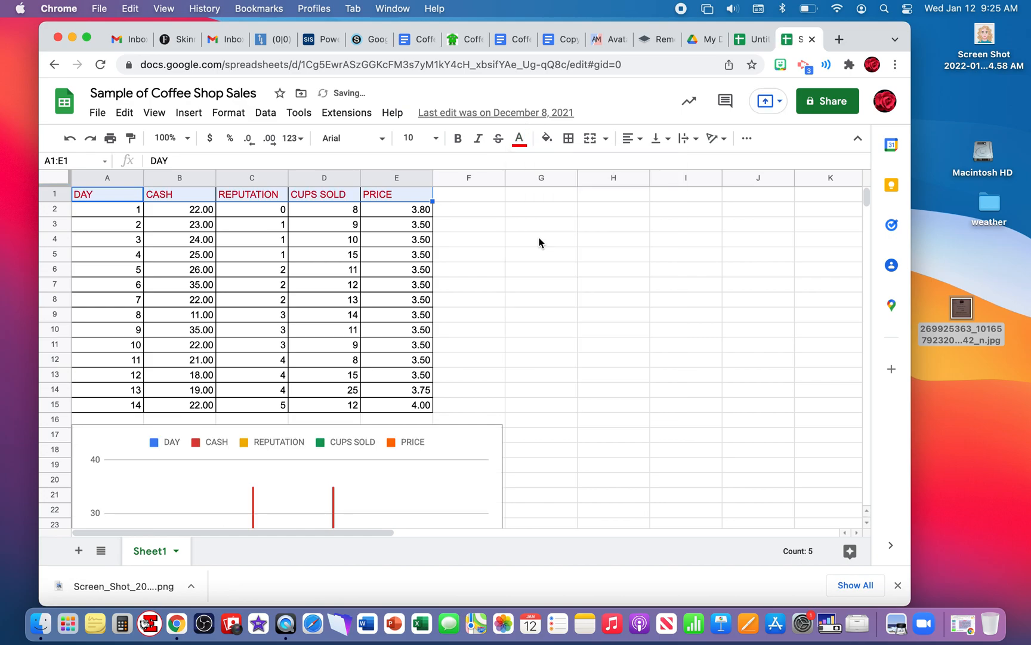
pyautogui.click(458, 138)
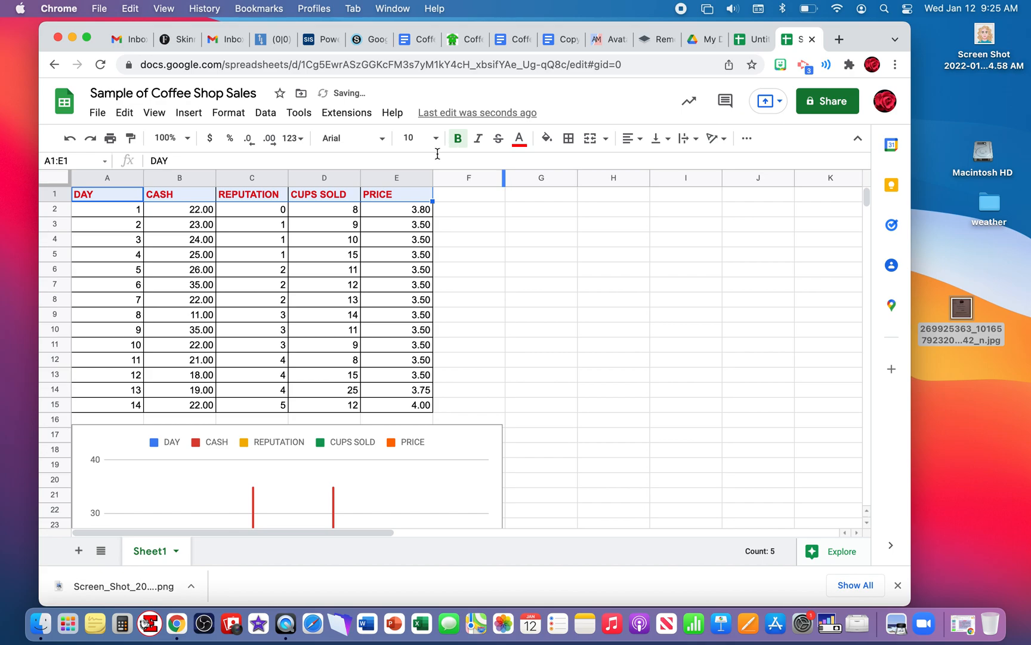
# Set the headings in A1:E1 to font size 14, and widen columns C and D to fit REPUTATION and CUPS SOLD.
pyautogui.click(436, 141)
pyautogui.click(436, 140)
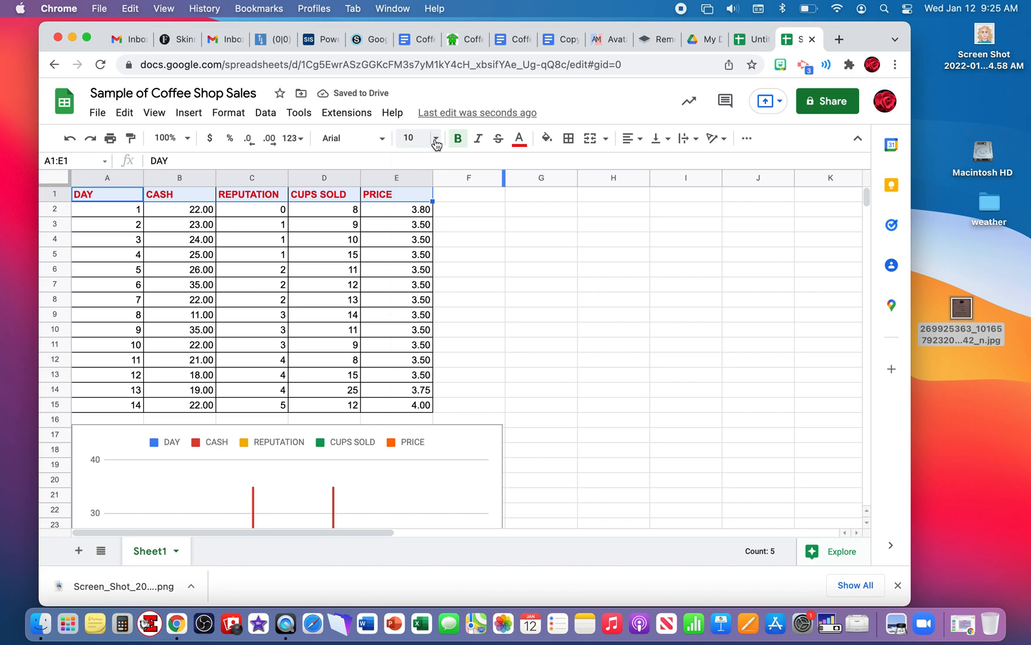
pyautogui.click(435, 140)
pyautogui.click(411, 324)
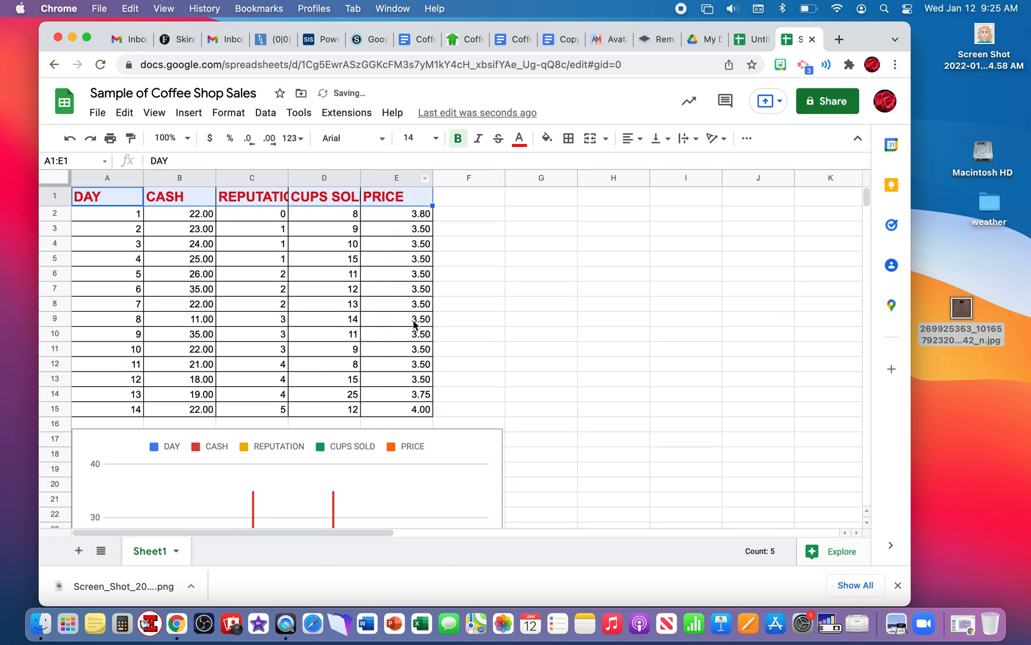
pyautogui.moveTo(361, 178); pyautogui.dragTo(384, 177)
pyautogui.moveTo(288, 177); pyautogui.dragTo(304, 180)
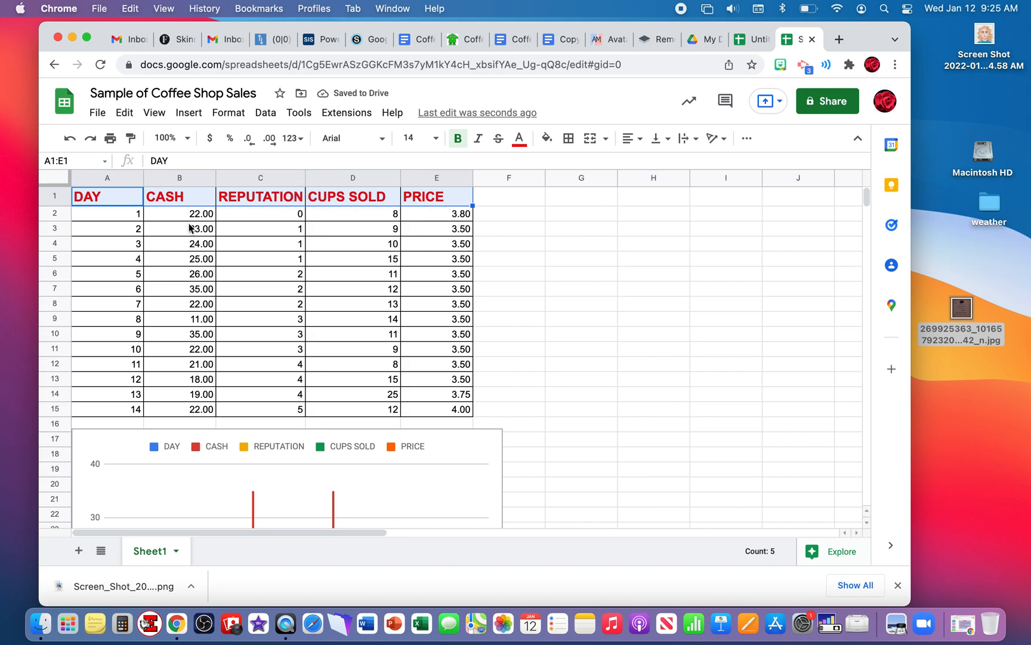
# Delete the existing chart below the sales data.
pyautogui.moveTo(182, 218); pyautogui.dragTo(179, 290)
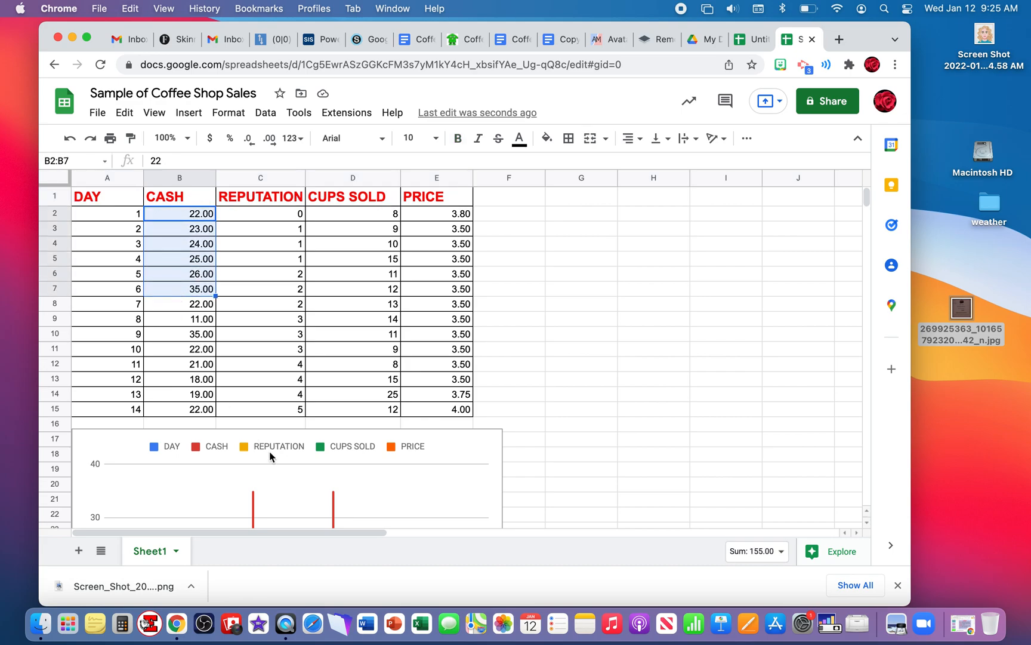
pyautogui.scroll(-5, 270, 456)
pyautogui.click(270, 457)
pyautogui.press('Delete')
pyautogui.scroll(5, 266, 446)
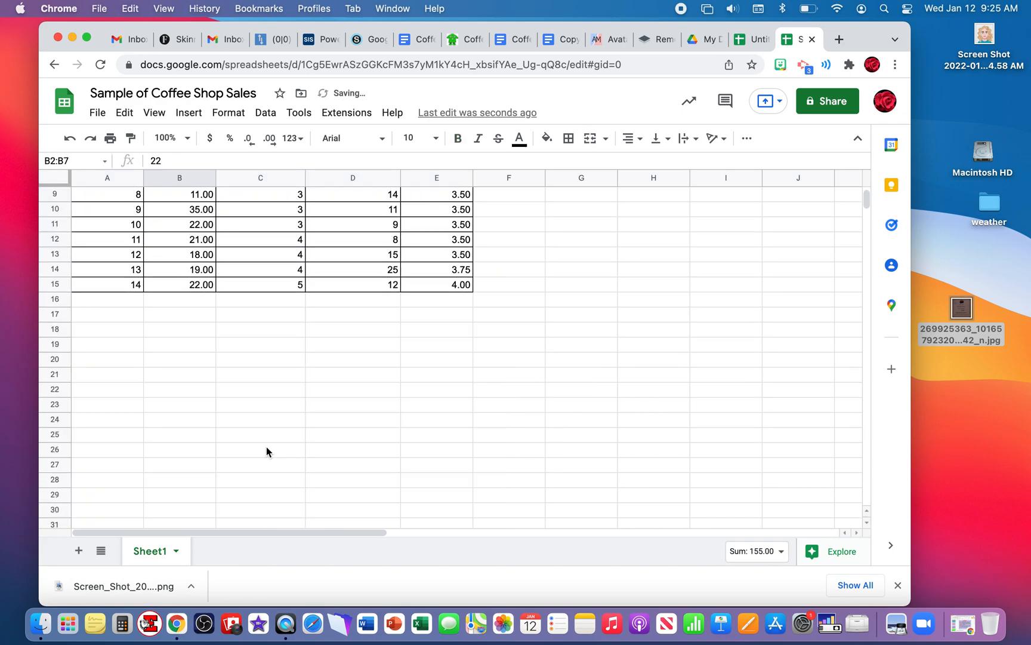
pyautogui.click(198, 262)
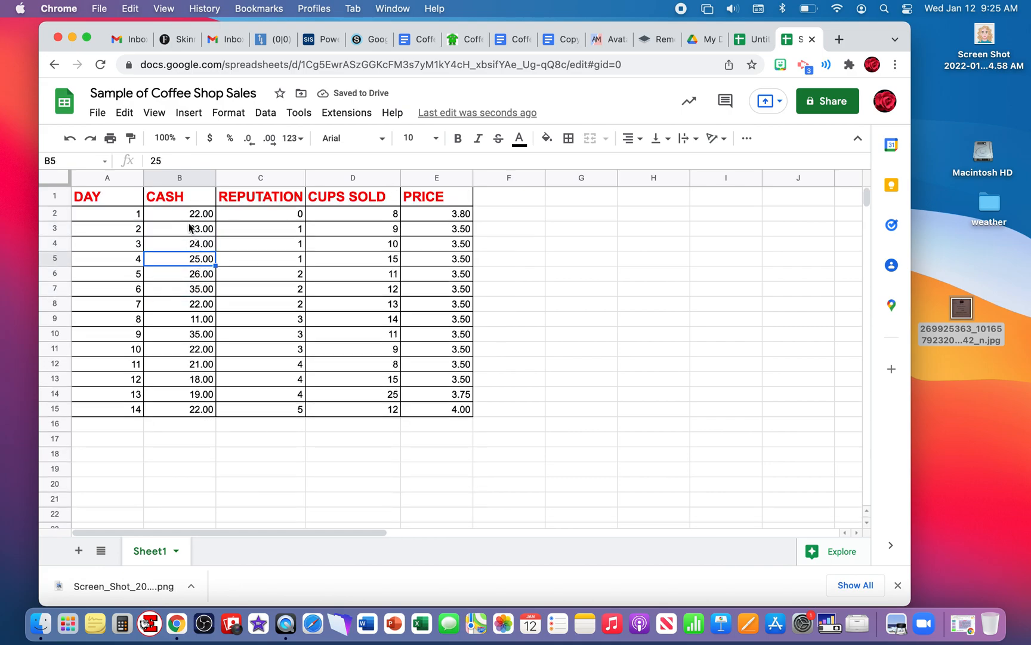
# Format the CASH values in B2:B15 as currency.
pyautogui.moveTo(180, 207); pyautogui.dragTo(184, 409)
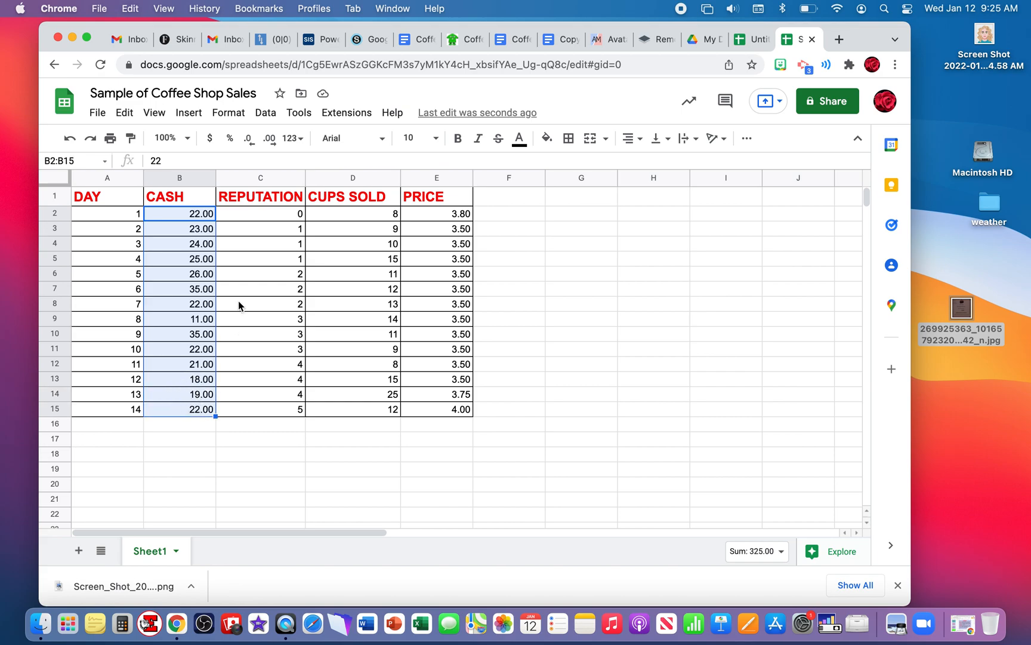
pyautogui.click(210, 142)
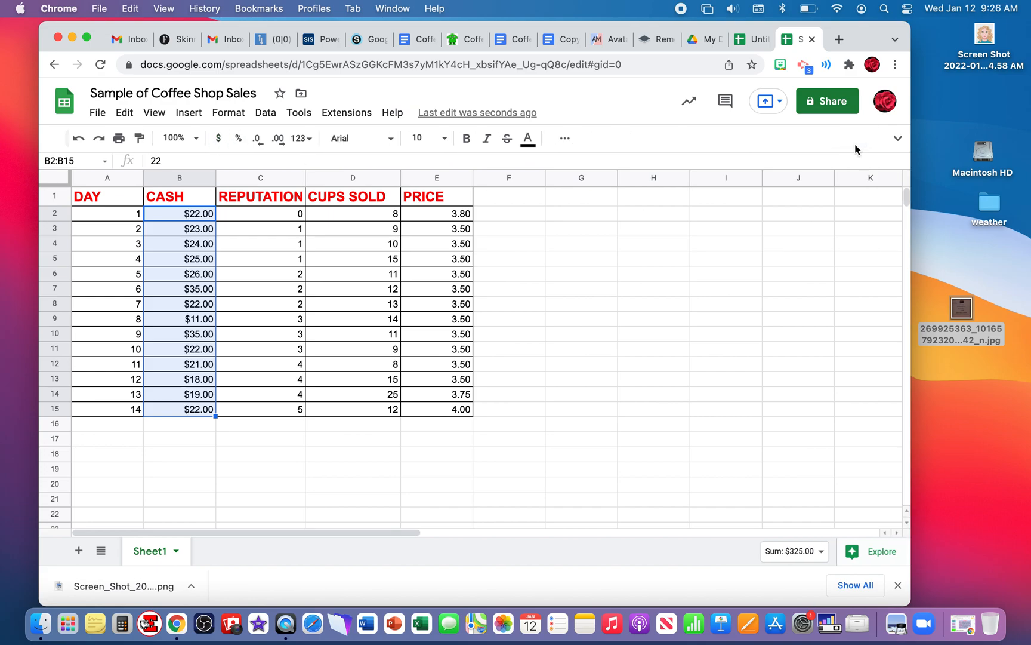
pyautogui.click(857, 139)
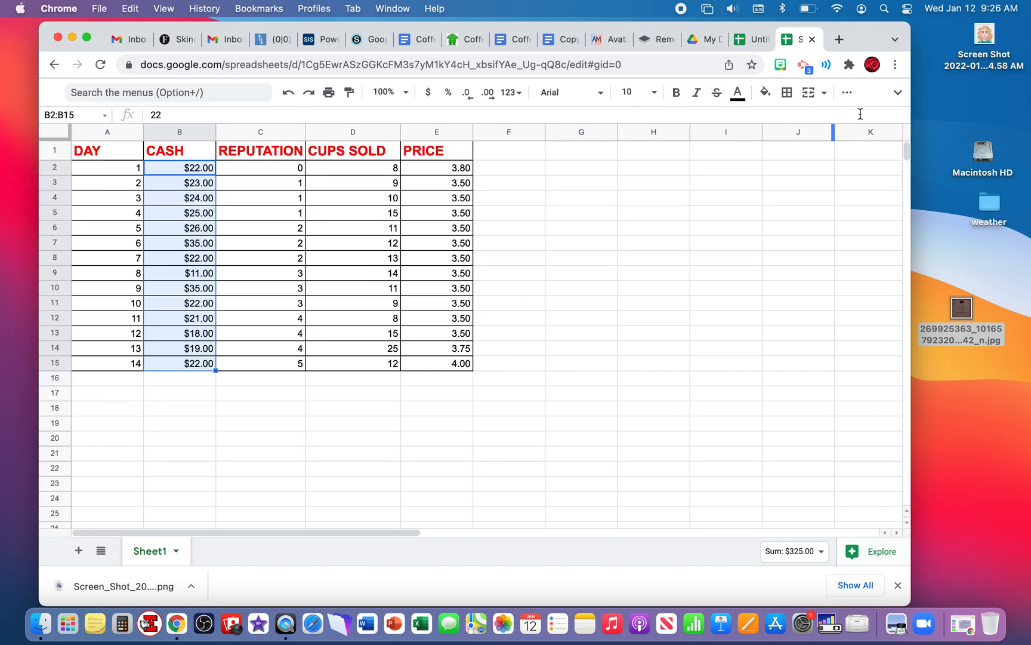
pyautogui.click(898, 95)
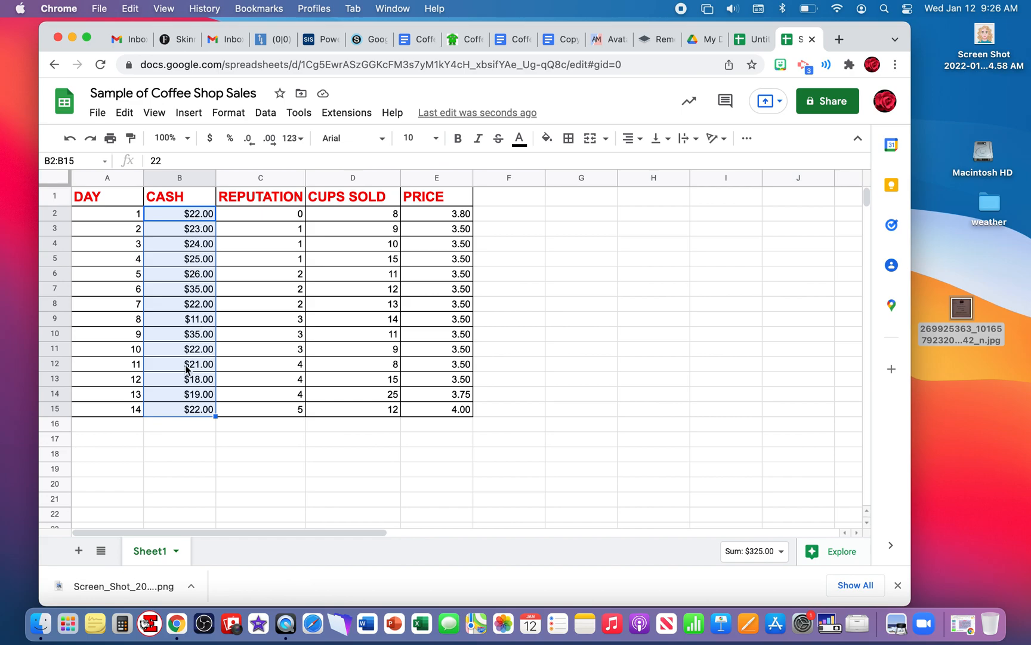
# Format the PRICE values in E2:E15 as currency.
pyautogui.click(440, 216)
pyautogui.moveTo(441, 216); pyautogui.dragTo(442, 416)
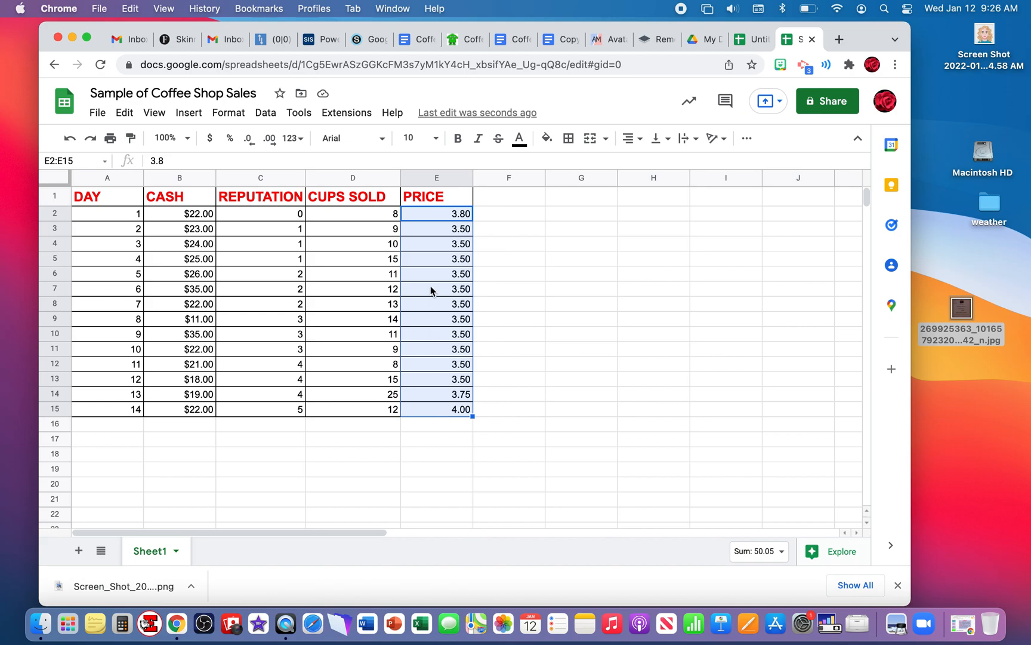
pyautogui.click(209, 139)
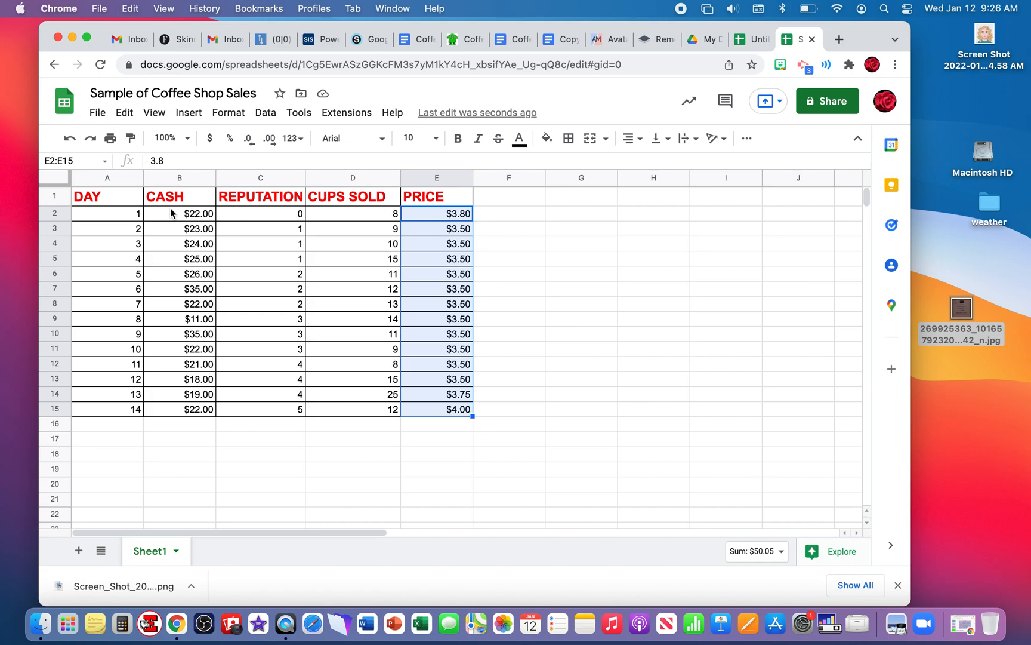
# Total the CASH values in B16 with the formula =SUM(B2:B15).
pyautogui.moveTo(172, 213); pyautogui.dragTo(191, 412)
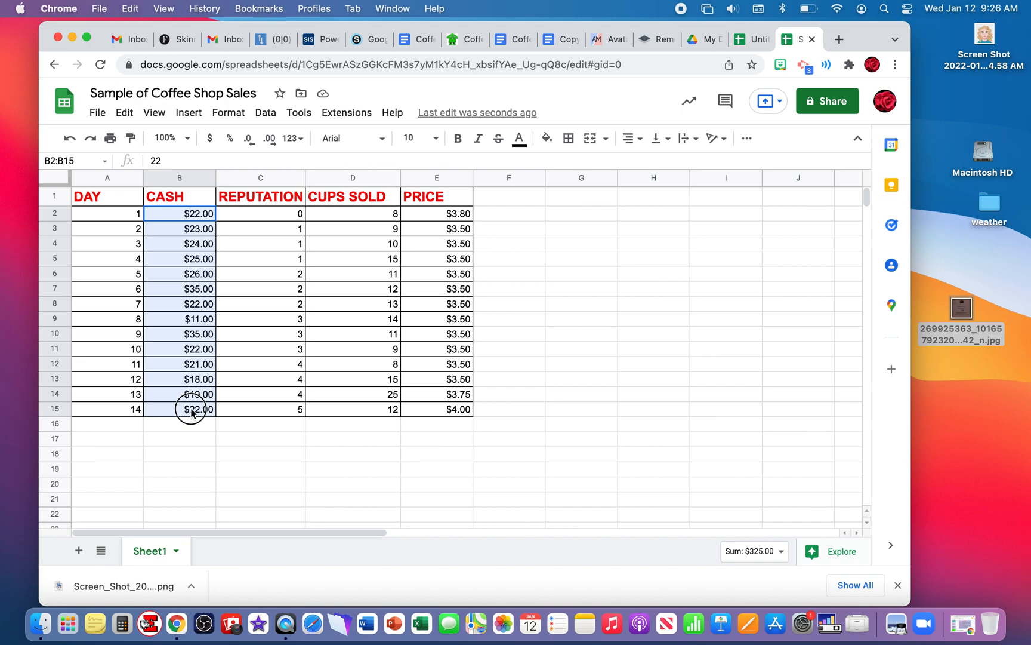
pyautogui.moveTo(191, 411); pyautogui.dragTo(192, 410)
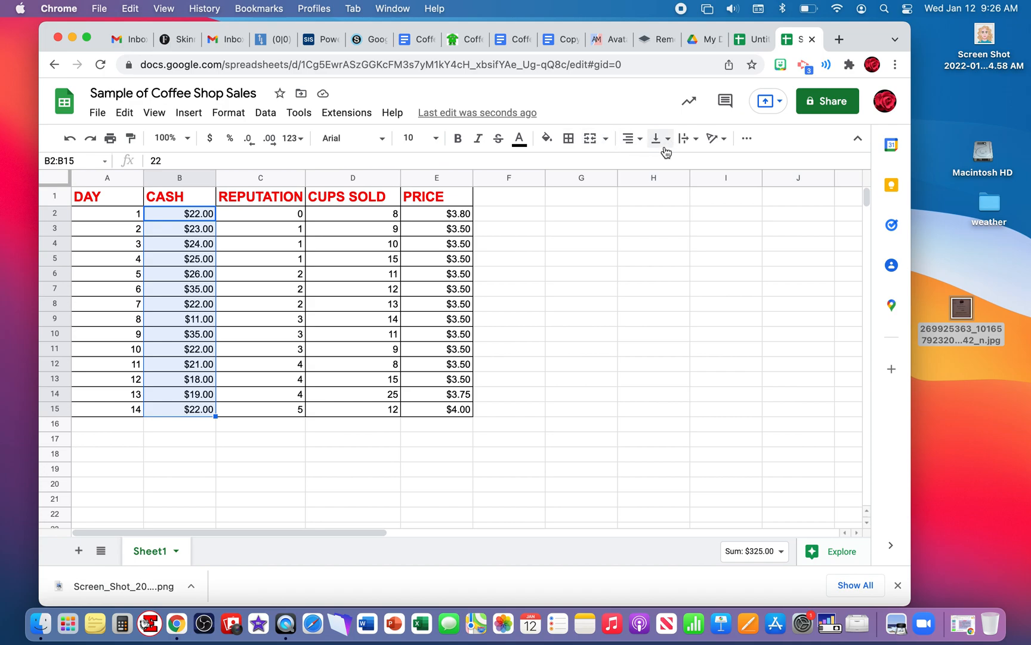
pyautogui.click(749, 142)
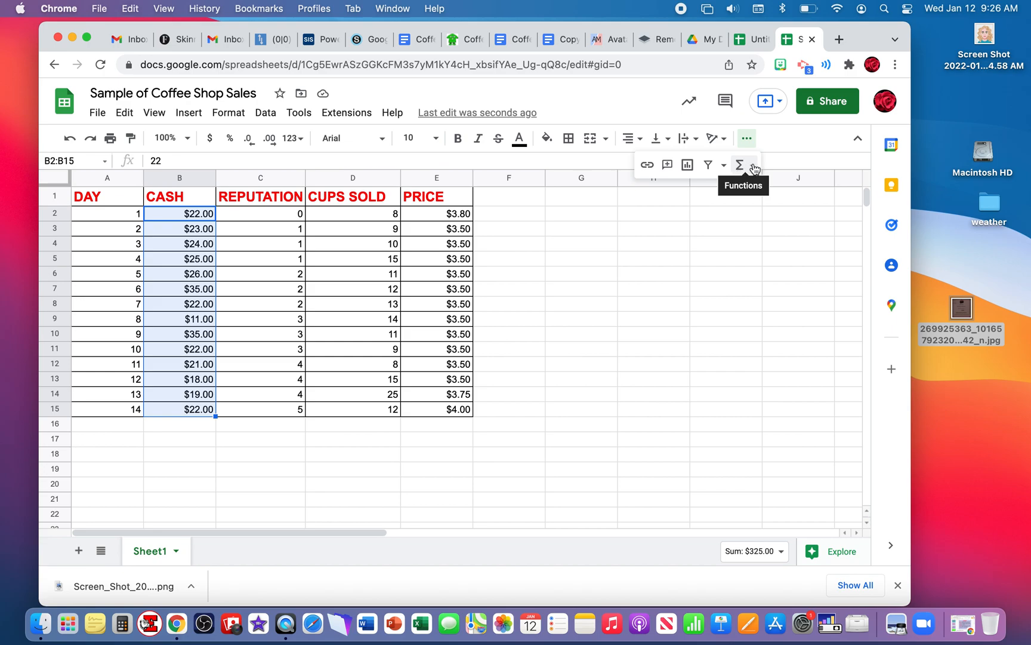
pyautogui.click(754, 167)
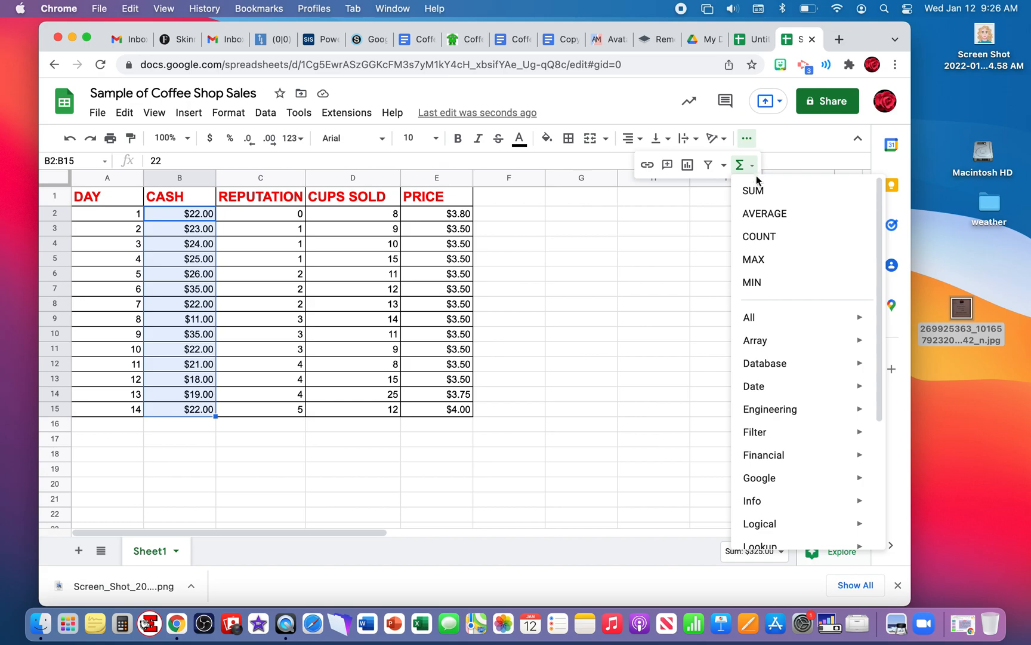
pyautogui.click(755, 190)
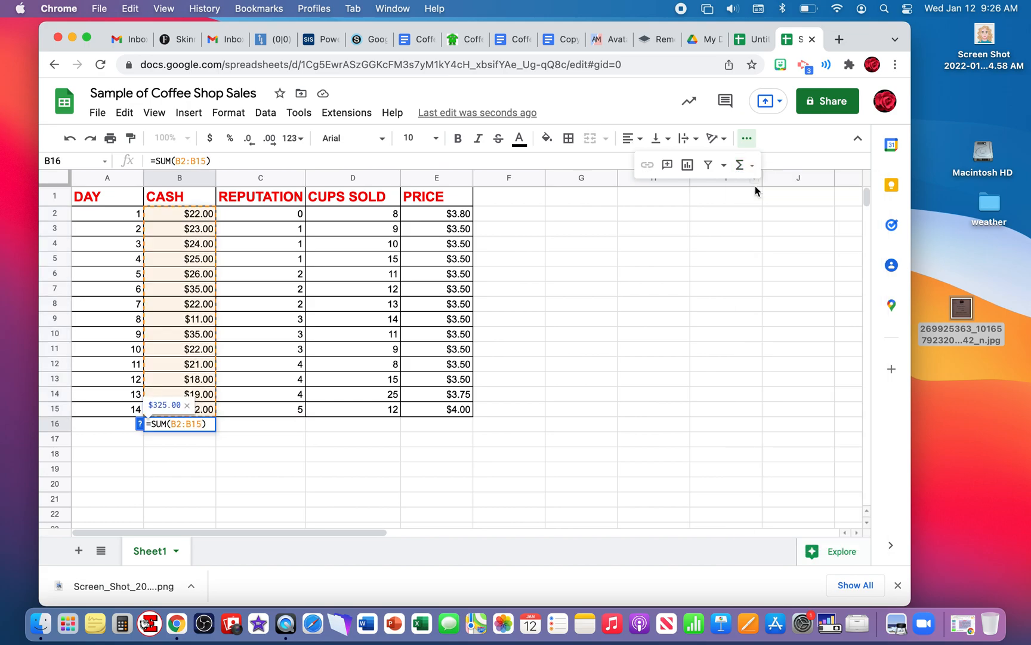
pyautogui.press('Return')
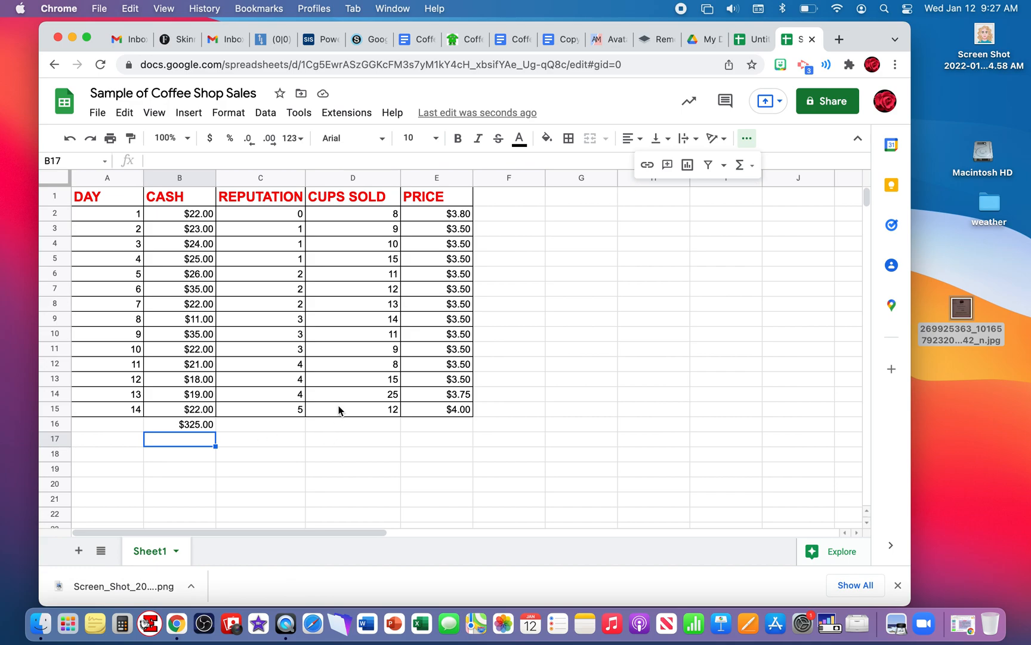
# Total the CUPS SOLD values in D16 with the formula =SUM(D2:D15).
pyautogui.moveTo(369, 213); pyautogui.dragTo(382, 411)
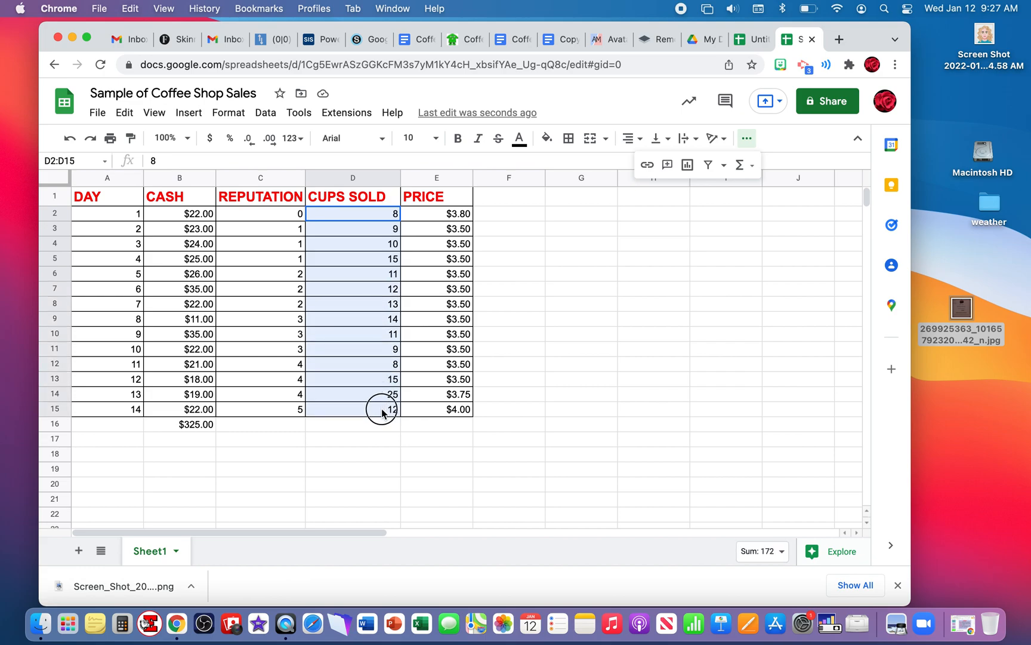
pyautogui.click(748, 140)
pyautogui.click(748, 140)
pyautogui.click(748, 141)
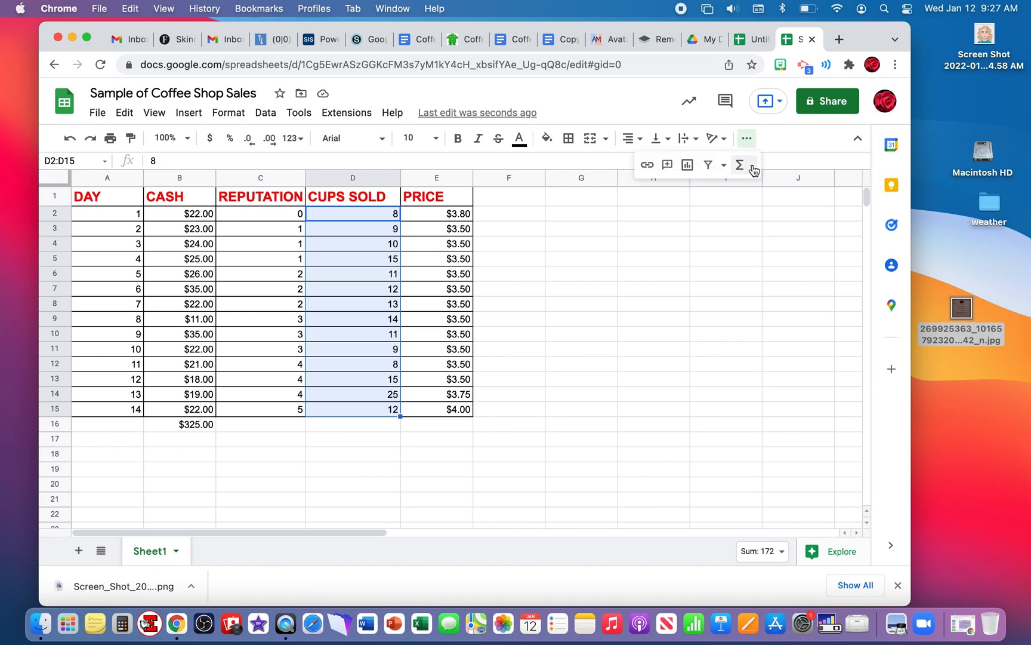
pyautogui.click(751, 167)
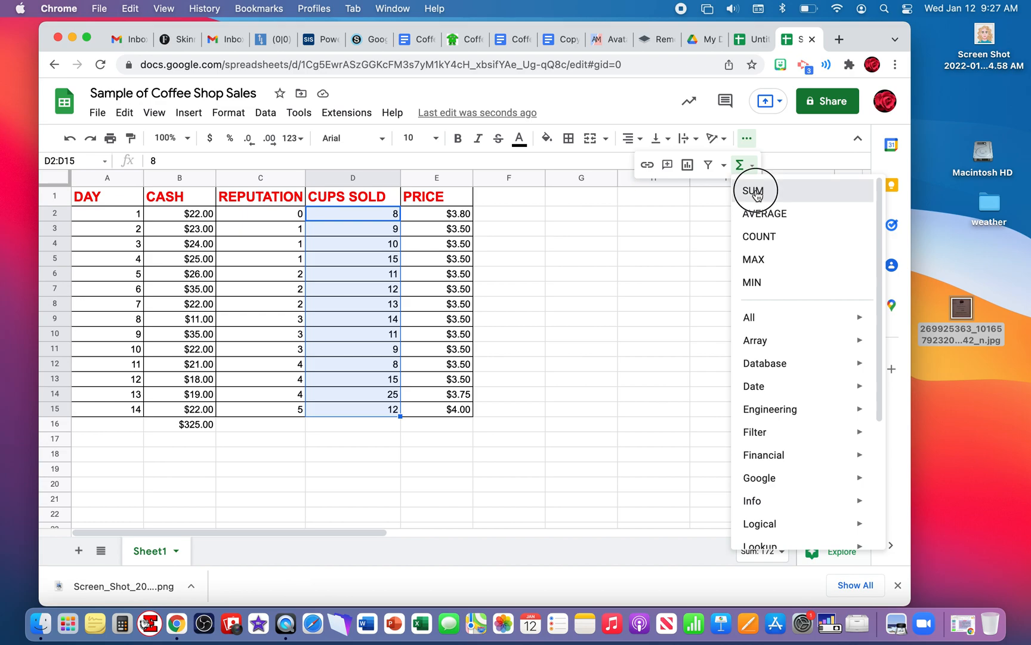
pyautogui.click(754, 192)
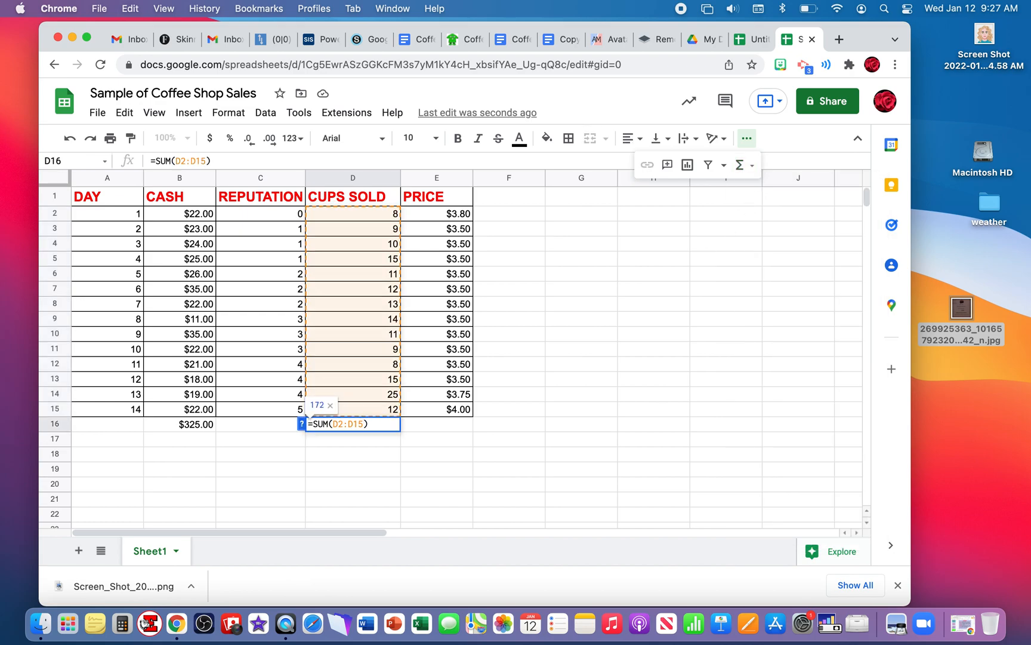
pyautogui.press('Return')
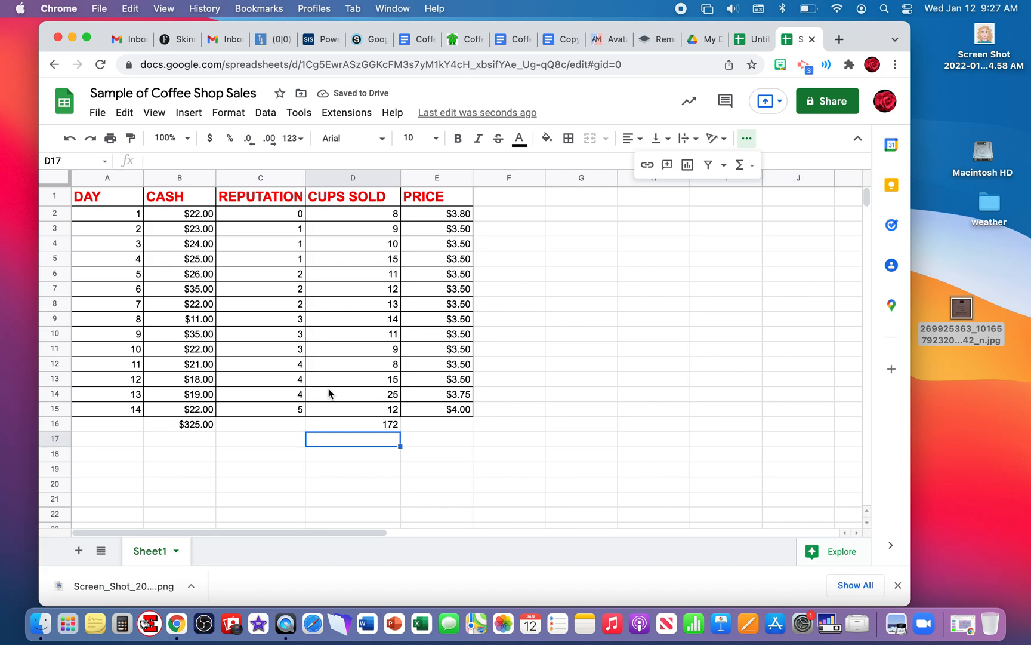
# Insert a chart from the sales data in A1:E15, including the headings but not the totals row.
pyautogui.scroll(-1, 352, 455)
pyautogui.scroll(1, 353, 455)
pyautogui.click(110, 198)
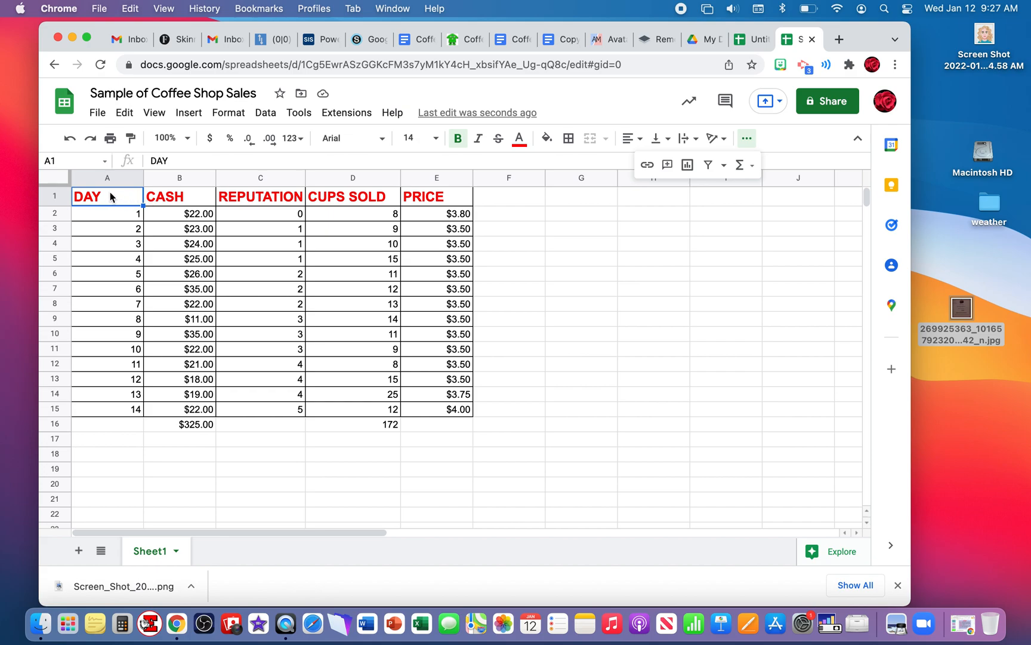
pyautogui.click(116, 197)
pyautogui.moveTo(119, 197); pyautogui.dragTo(437, 412)
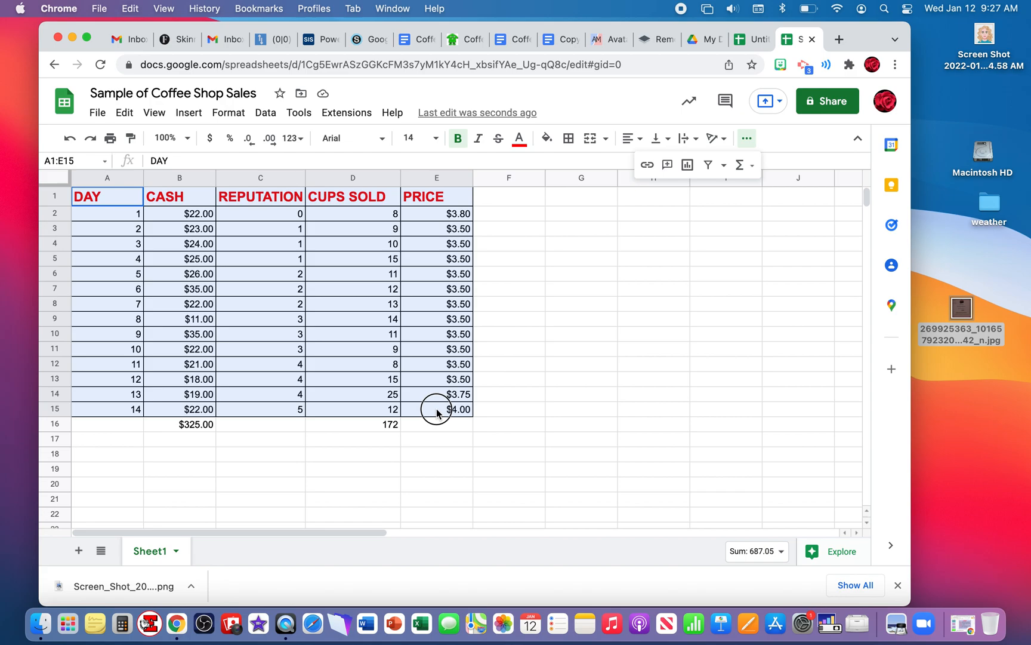
pyautogui.moveTo(436, 411); pyautogui.dragTo(436, 412)
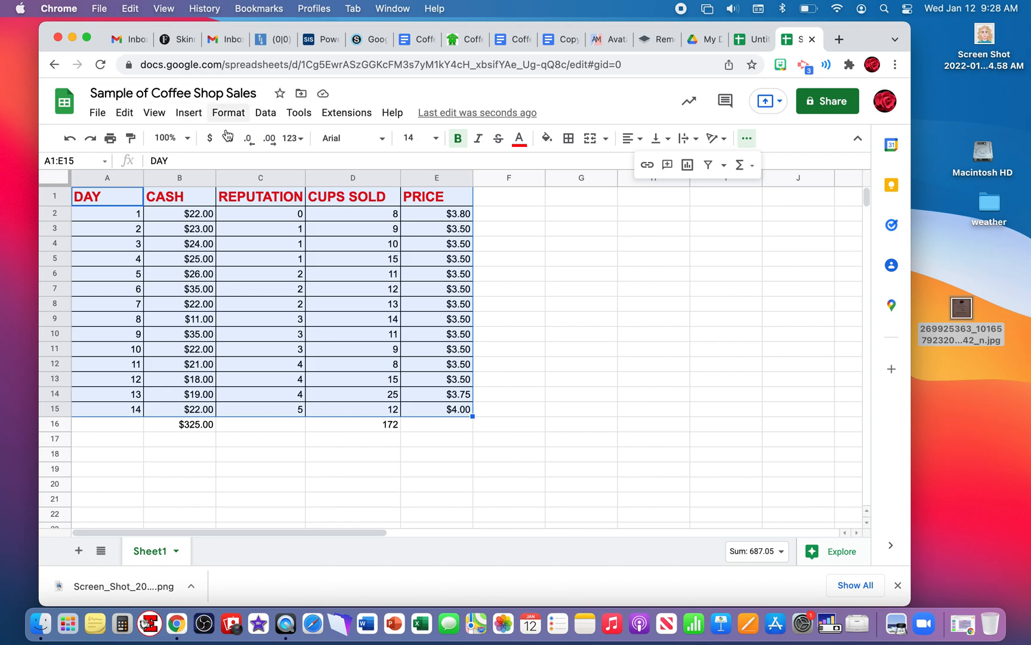
pyautogui.click(191, 113)
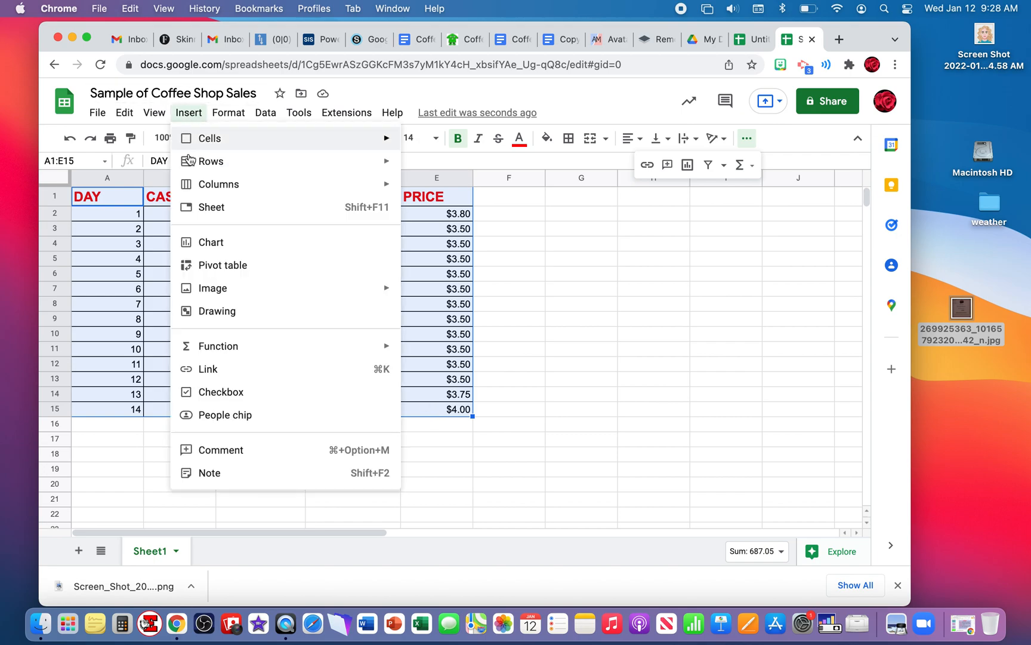
pyautogui.click(218, 244)
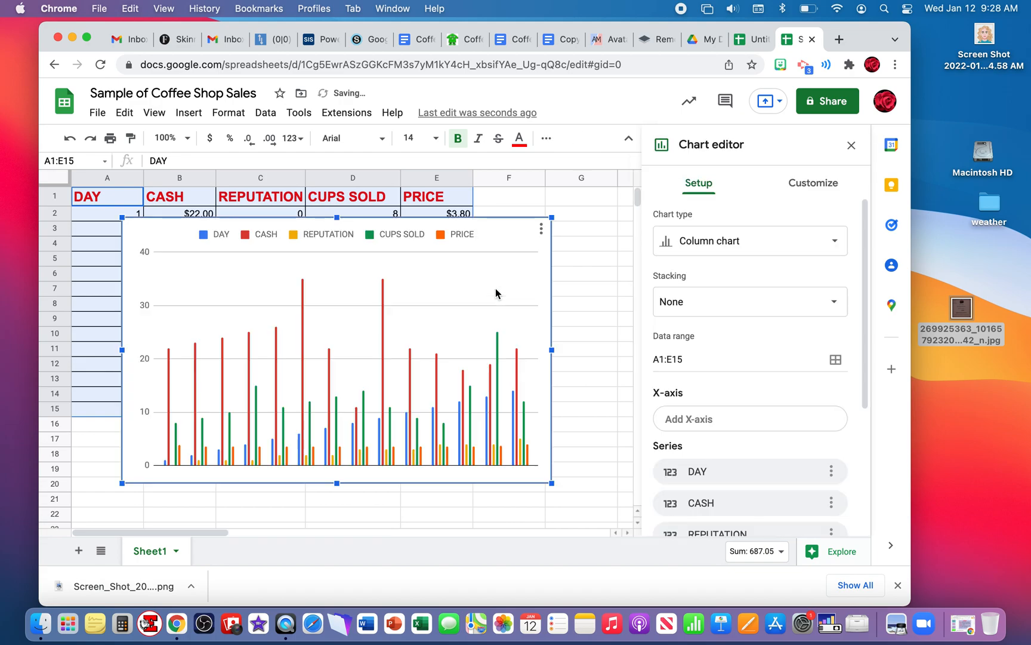
# Look through the available chart types, and move the column chart below the totals so it starts at about row 18.
pyautogui.click(712, 246)
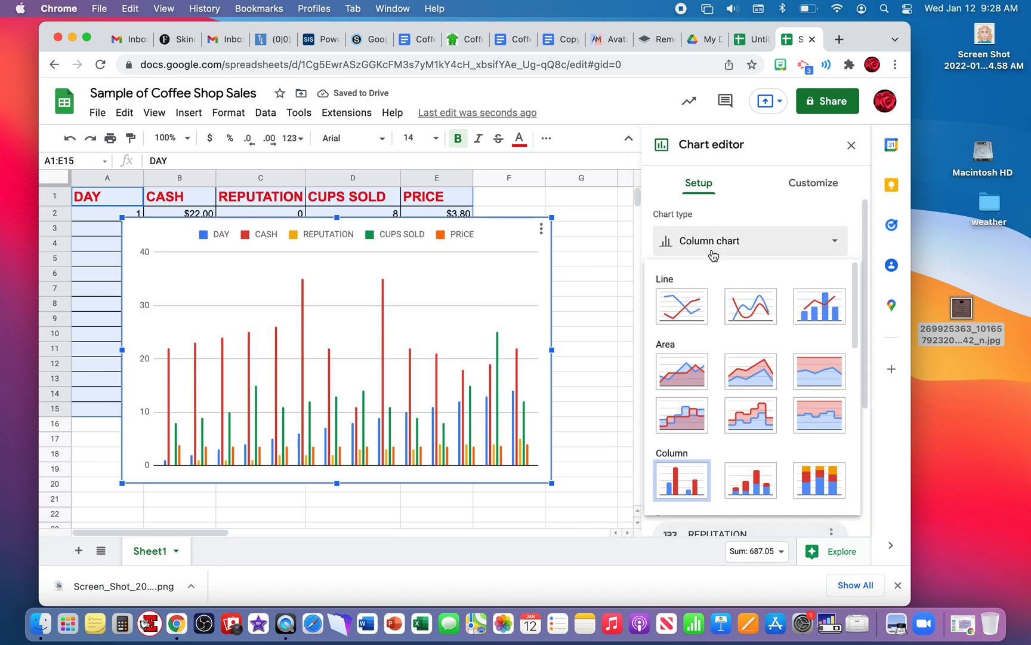
pyautogui.scroll(-2, 695, 406)
pyautogui.scroll(-2, 689, 431)
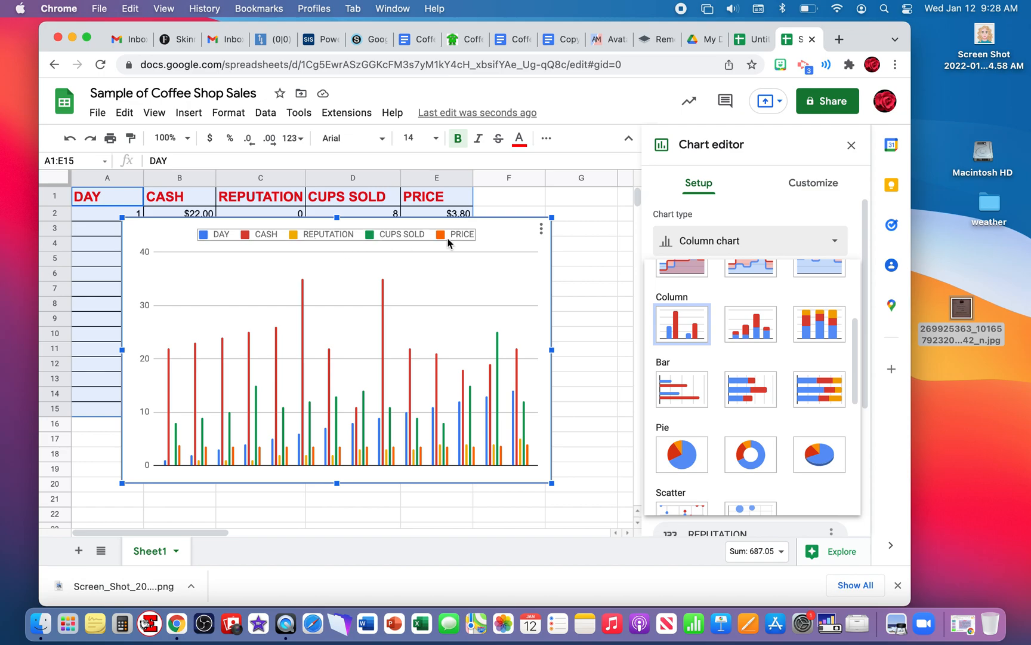
pyautogui.moveTo(510, 220); pyautogui.dragTo(460, 449)
pyautogui.scroll(-2, 525, 383)
pyautogui.scroll(-5, 524, 383)
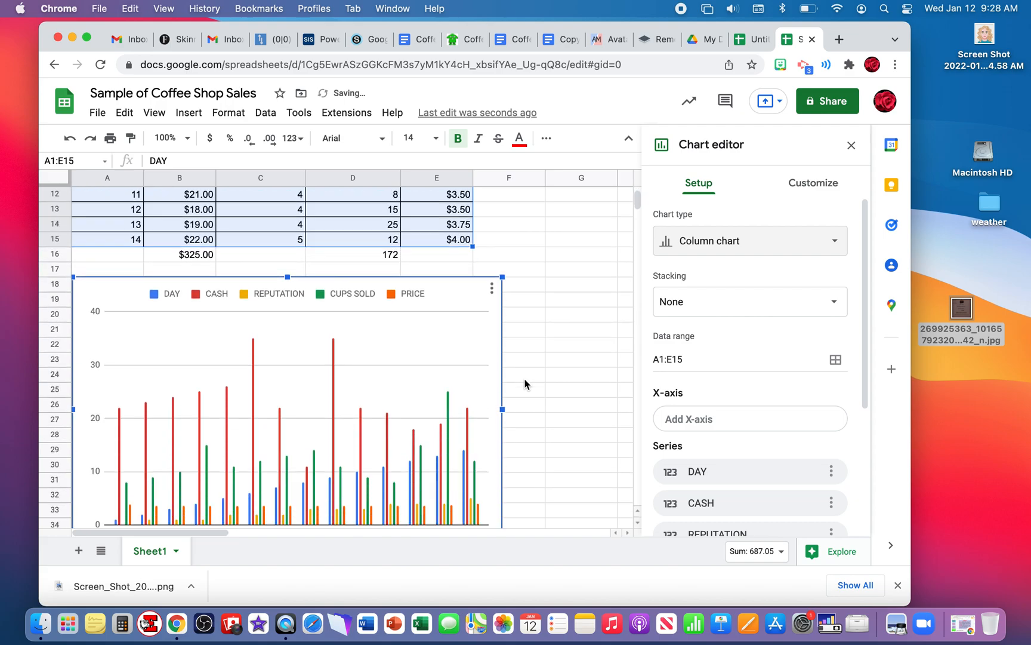
pyautogui.scroll(5, 525, 384)
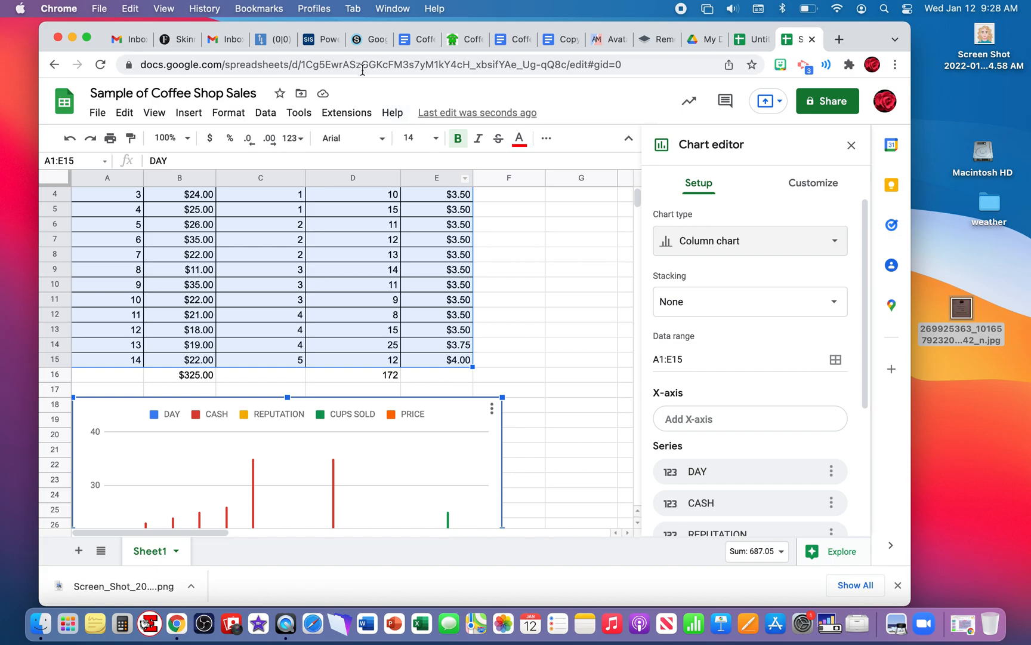
# Switch to the Google Sheets - Coffee Shop assignment page in Schoology.
pyautogui.click(375, 39)
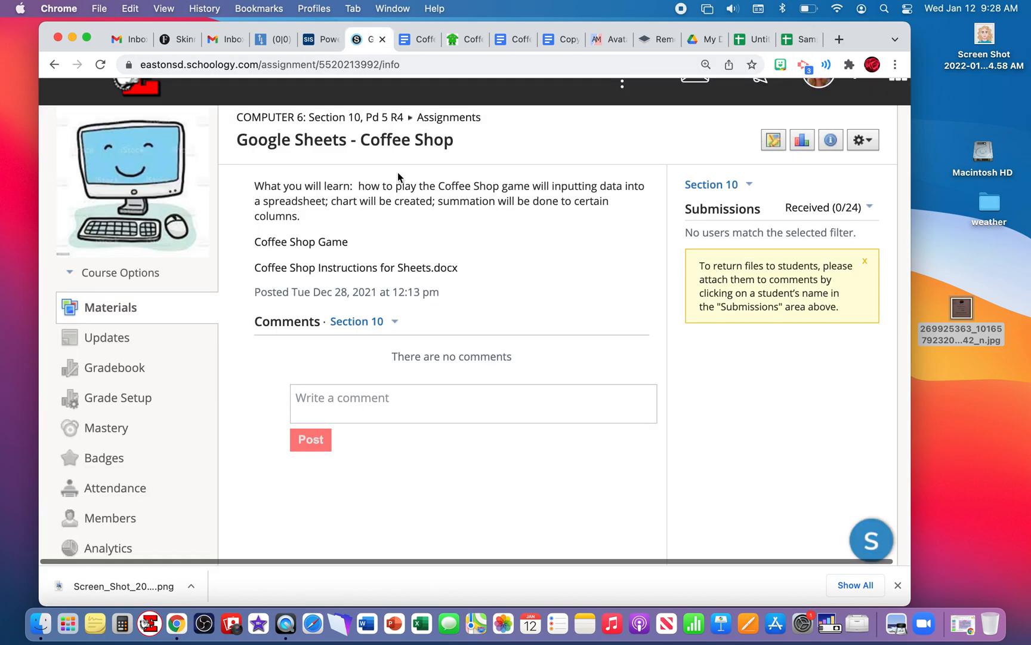